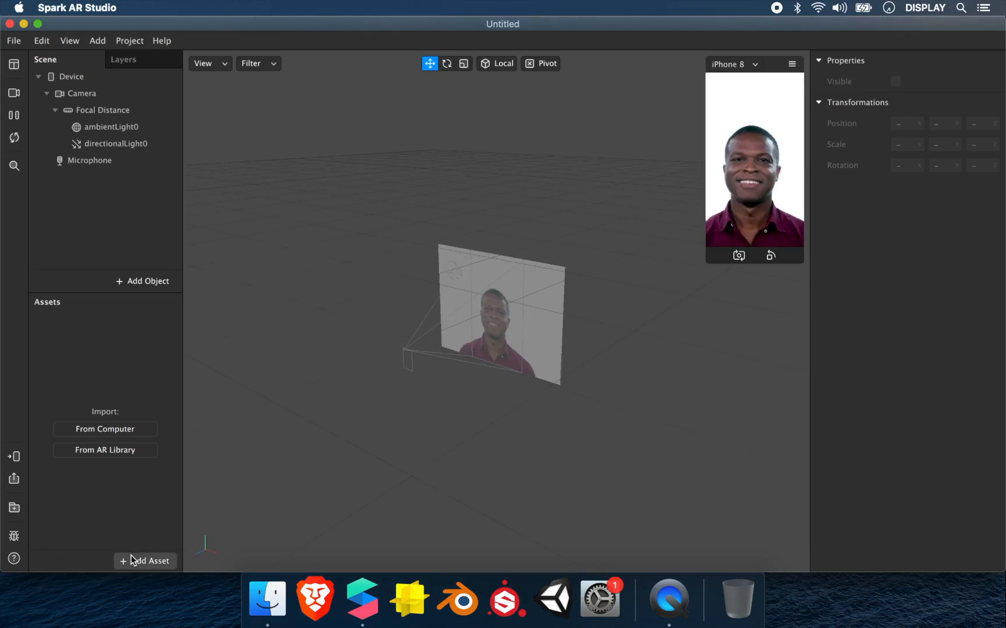
# Step: Import the free Tetrahedron Primitive and Cube Primitive from the 3D Primitives collection of the AR Library
pyautogui.click(133, 561)
pyautogui.click(176, 389)
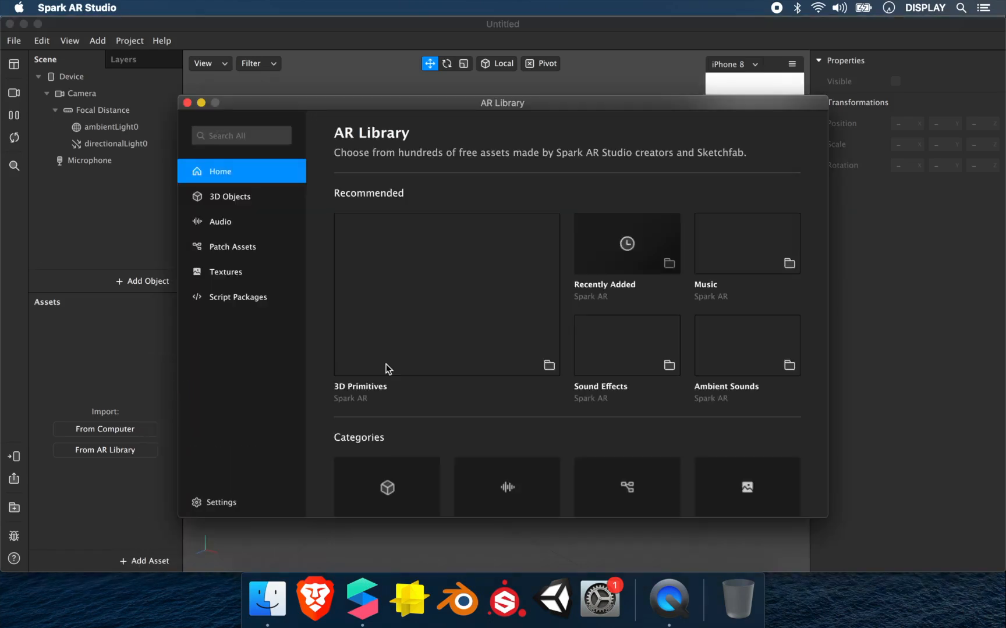
pyautogui.click(386, 364)
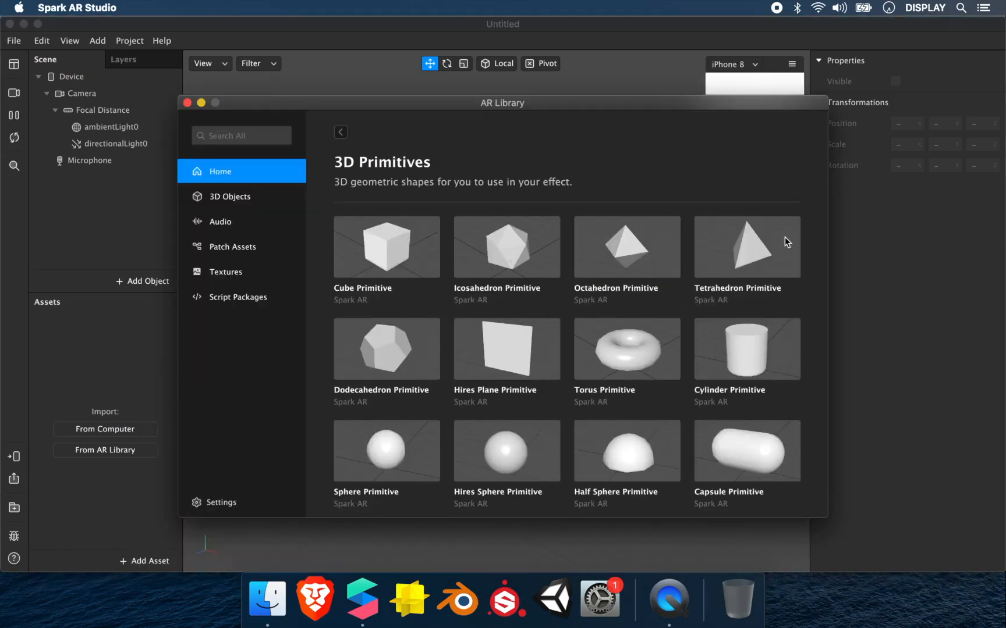
pyautogui.click(744, 245)
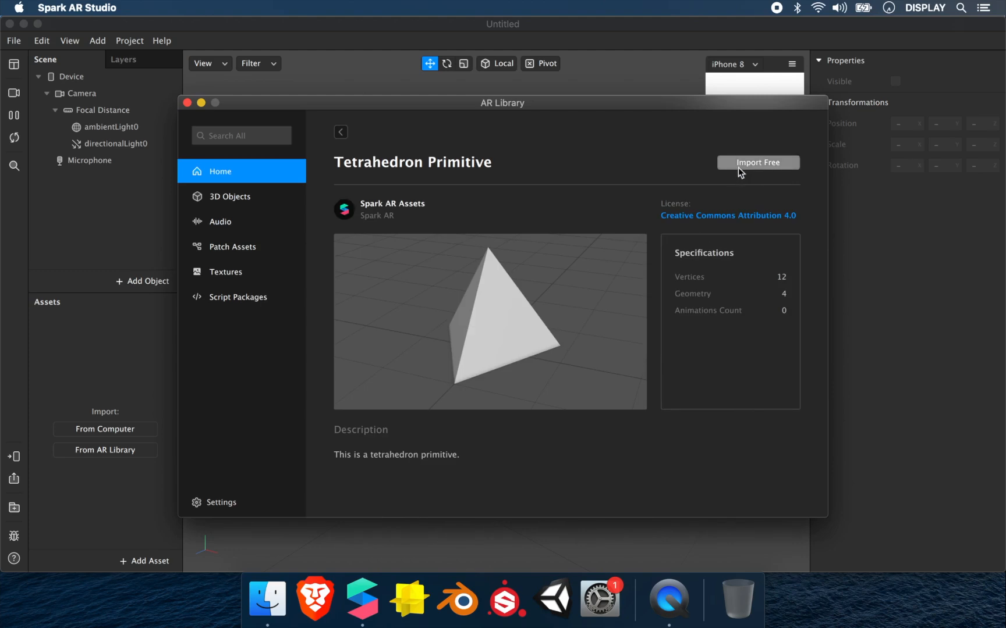
pyautogui.click(340, 132)
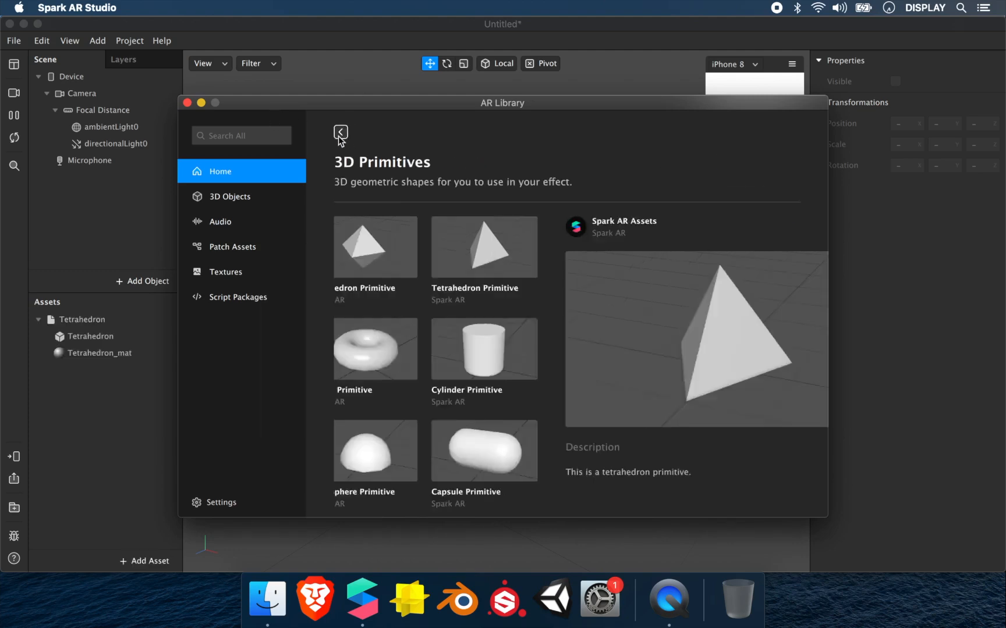
pyautogui.click(357, 221)
pyautogui.click(787, 160)
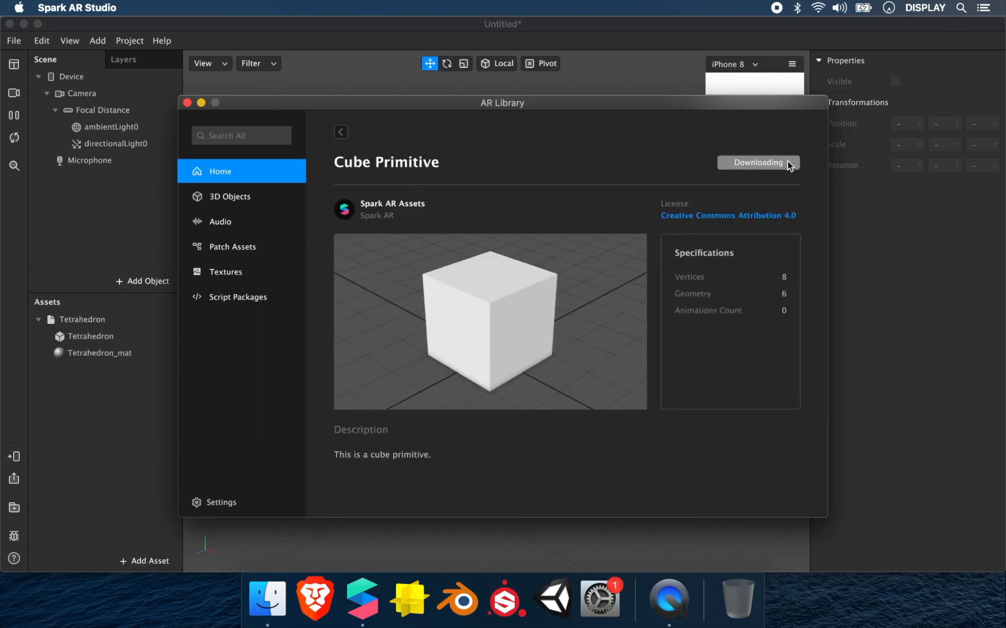
# Step: Add the imported tetrahedron and cube to the scene and turn off the cube's visibility
pyautogui.moveTo(82, 319); pyautogui.dragTo(119, 221)
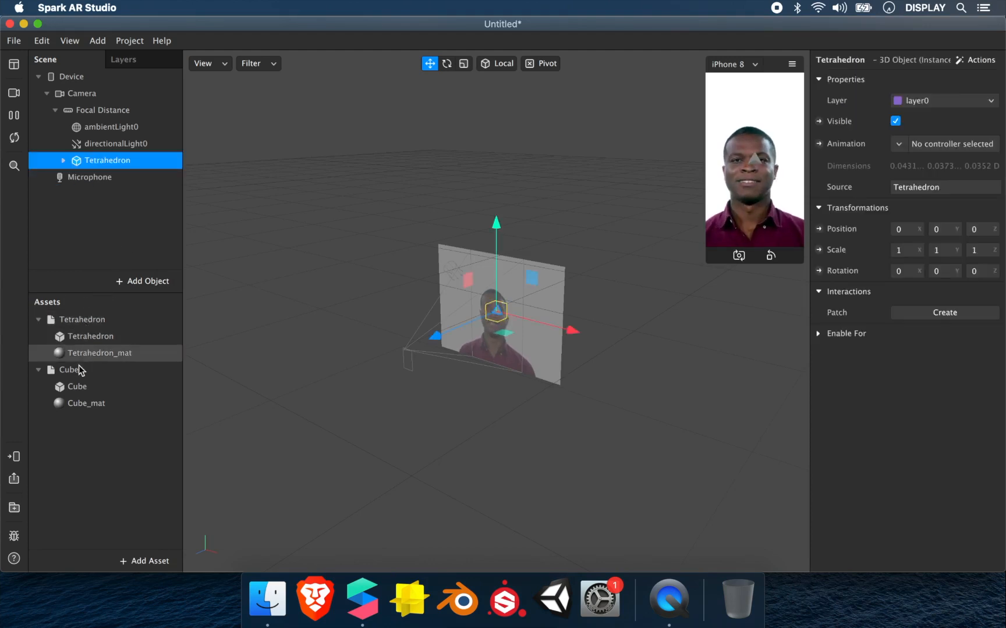
pyautogui.moveTo(87, 370); pyautogui.dragTo(99, 211)
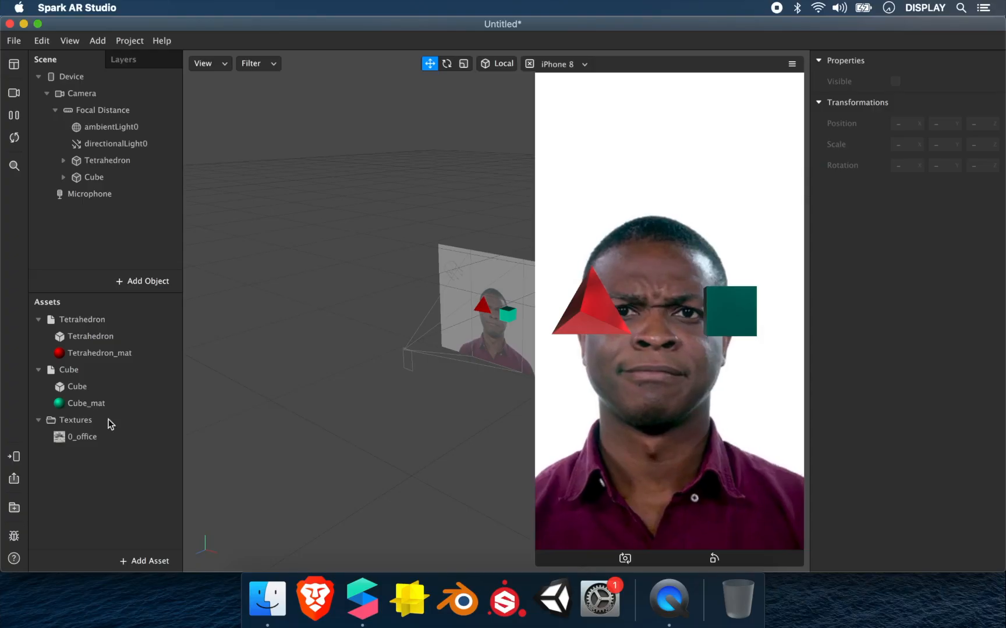
pyautogui.click(119, 179)
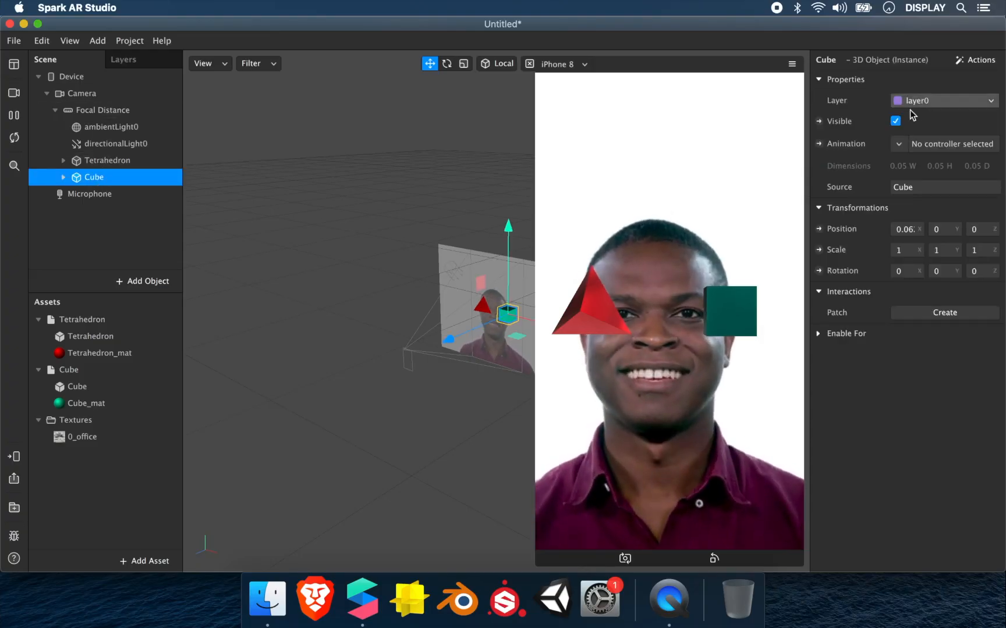
pyautogui.click(895, 121)
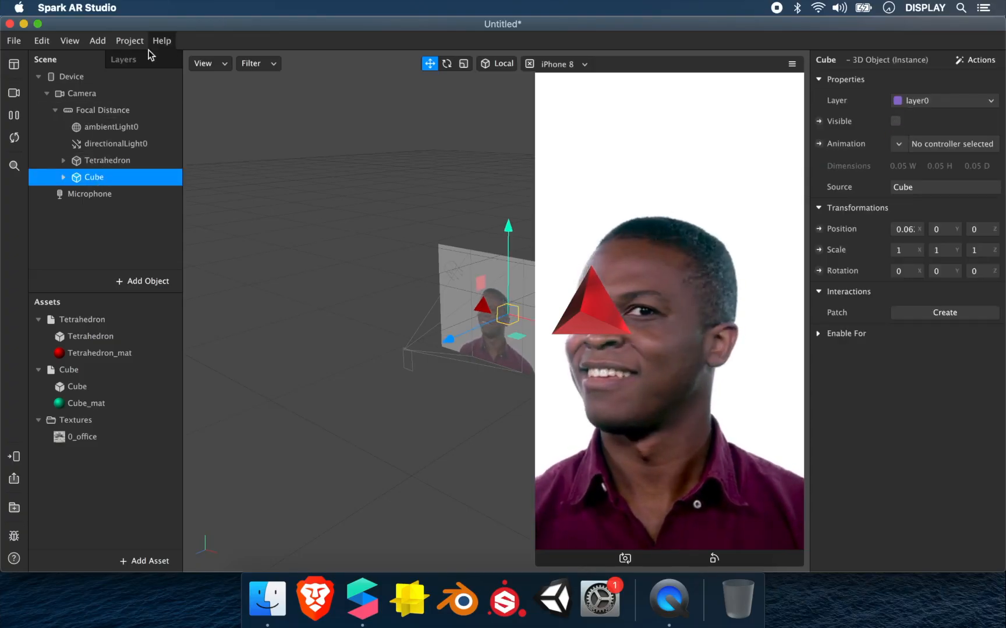
# Step: Show the Patch Editor and add a Screen Tap patch to it
pyautogui.click(96, 41)
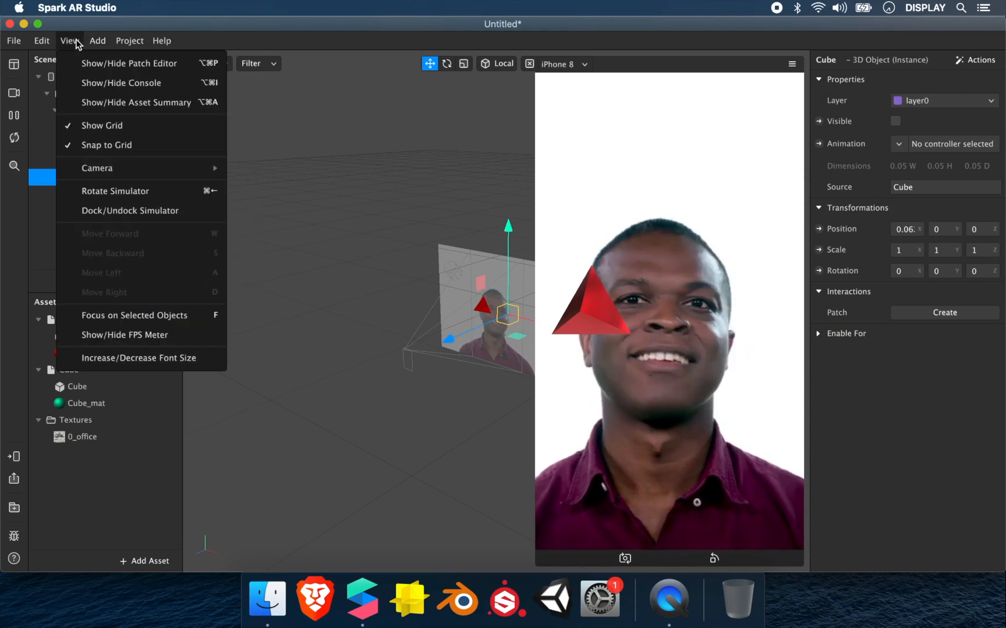
pyautogui.click(81, 61)
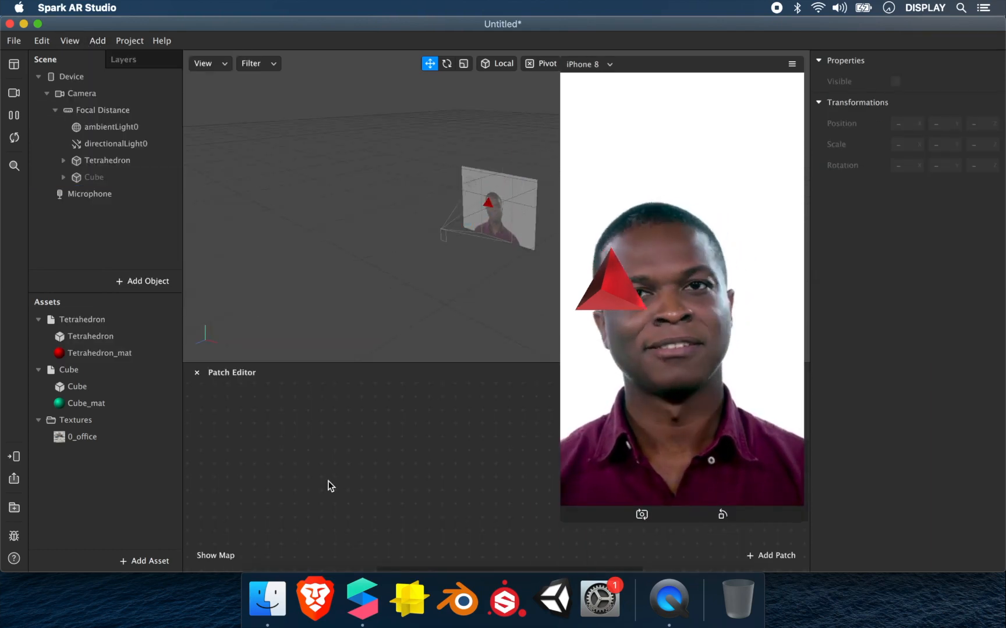
pyautogui.rightClick(315, 472)
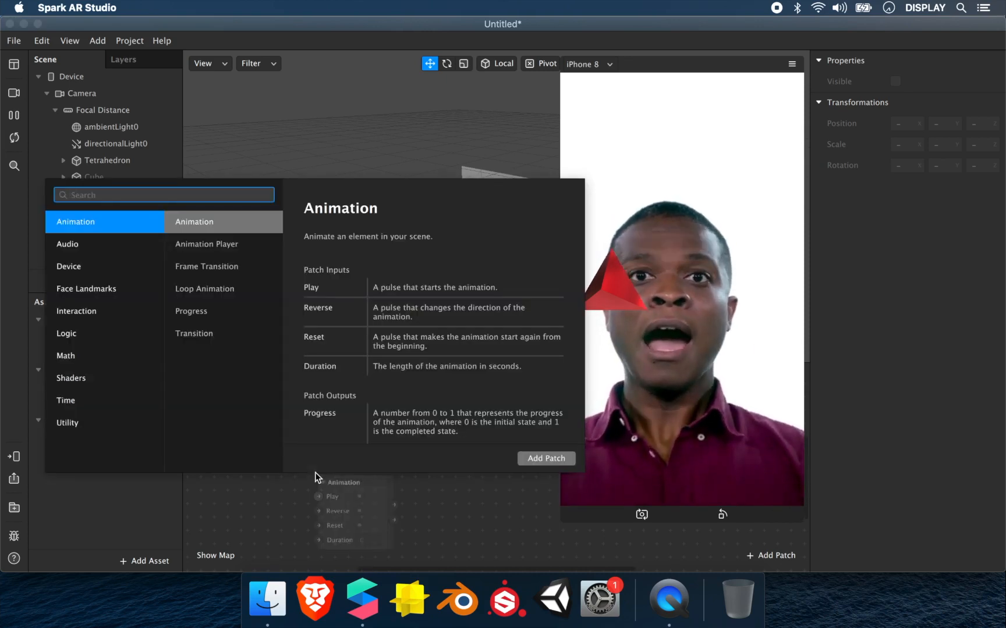
pyautogui.write('scre')
pyautogui.press('Down')
pyautogui.press('Return')
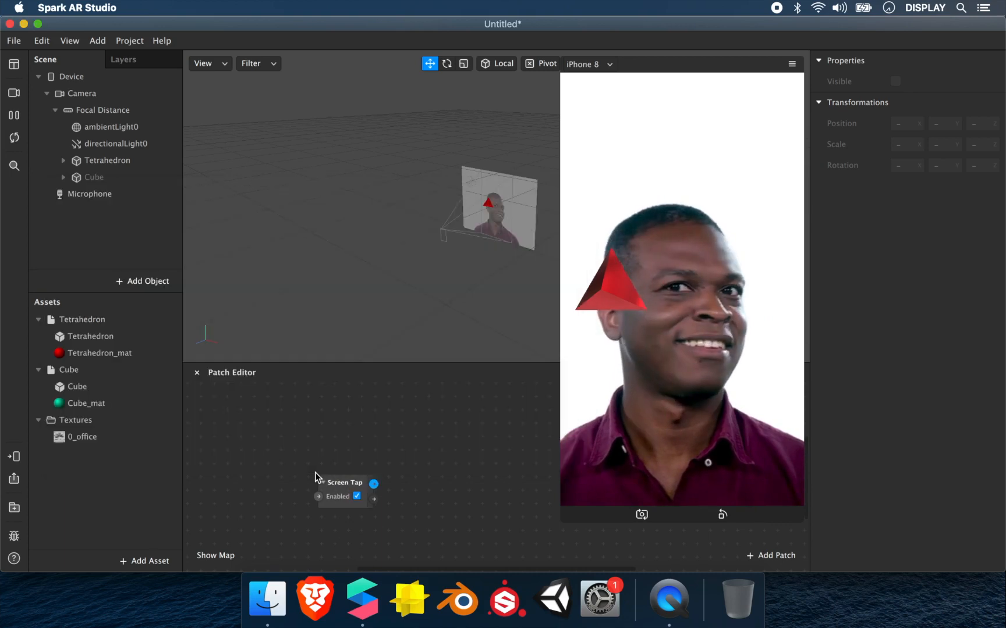
# Step: Add a Switch patch whose Flip input is fed by the Screen Tap patch
pyautogui.moveTo(341, 481); pyautogui.dragTo(352, 453)
pyautogui.write('t')
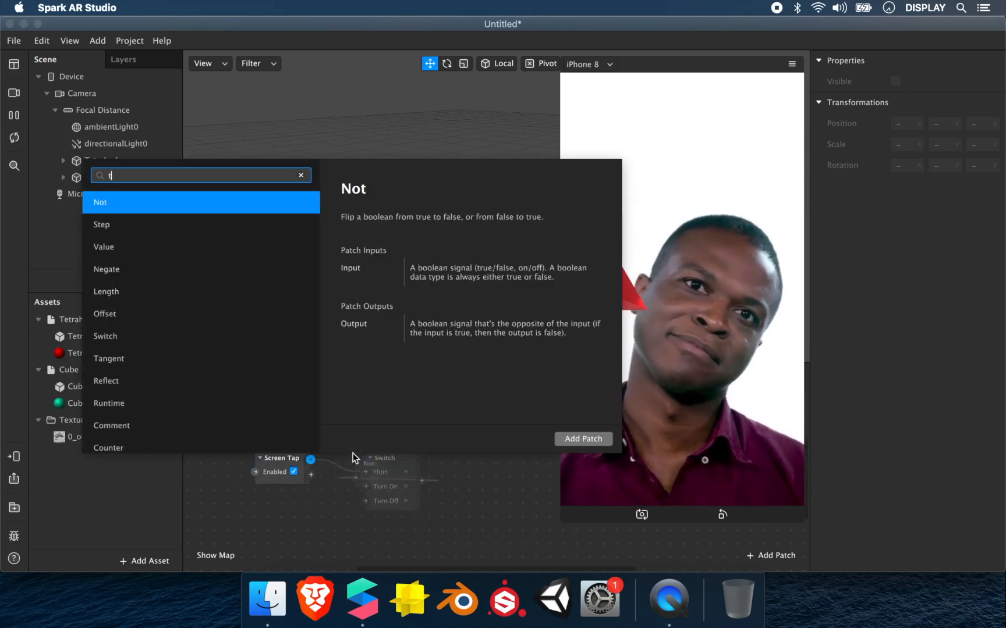
pyautogui.press('BackSpace')
pyautogui.write('switc')
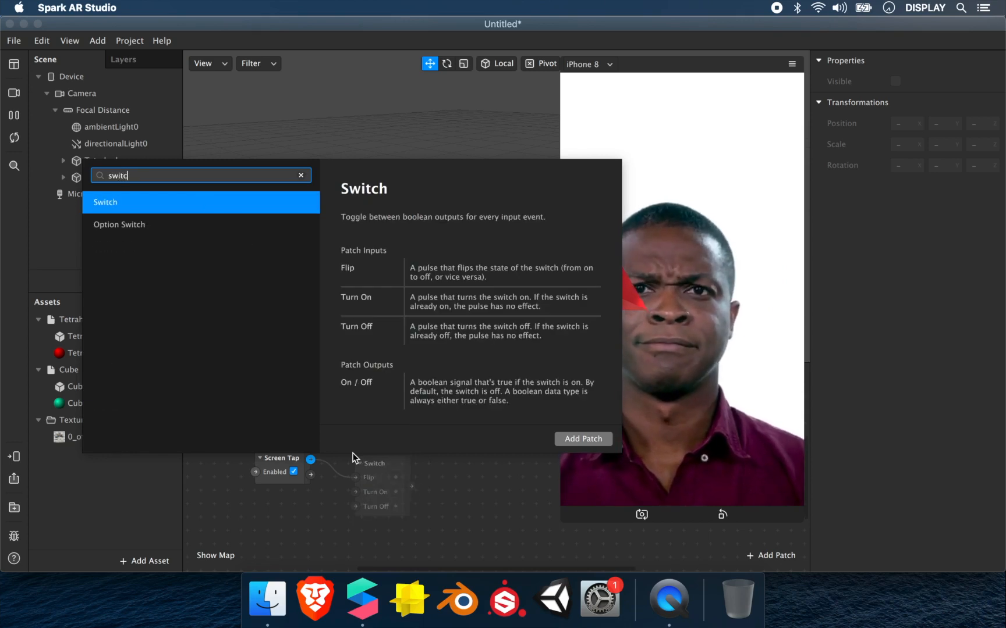
pyautogui.press('Return')
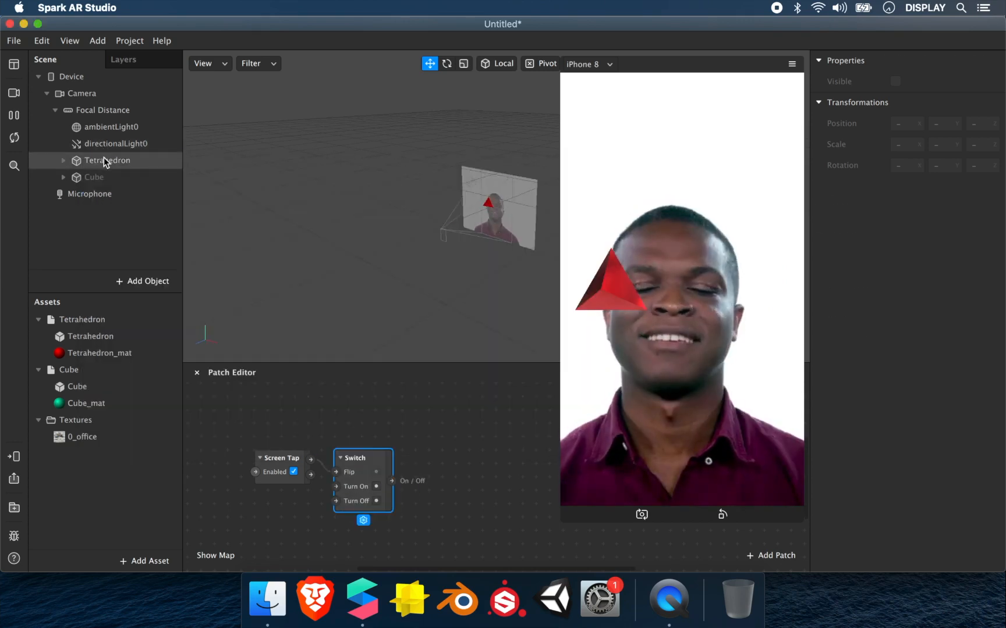
# Step: Create a Visible patch for the tetrahedron and connect the Switch's On / Off output to it
pyautogui.click(110, 161)
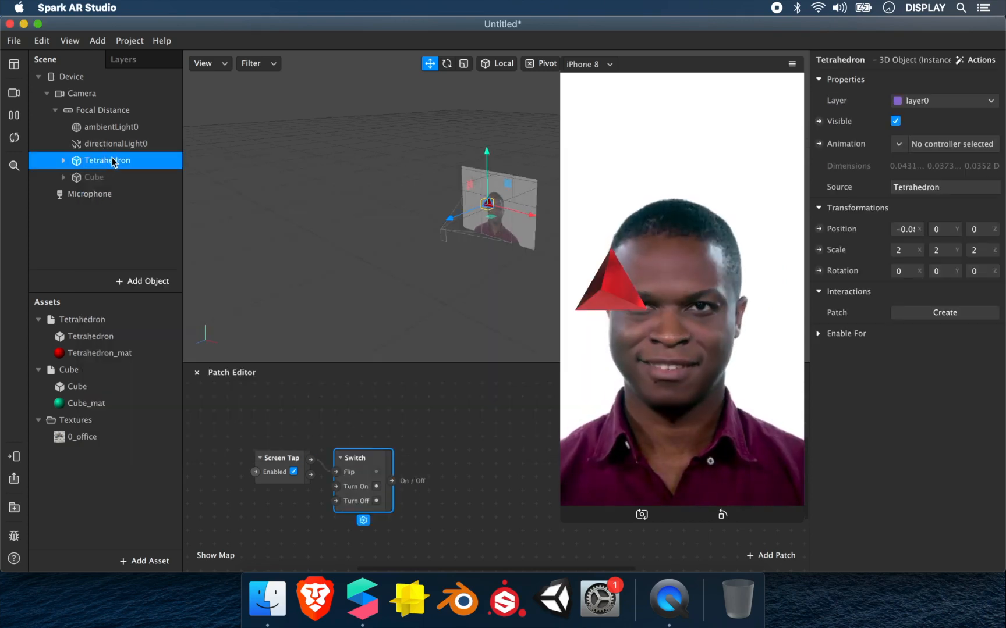
pyautogui.click(818, 121)
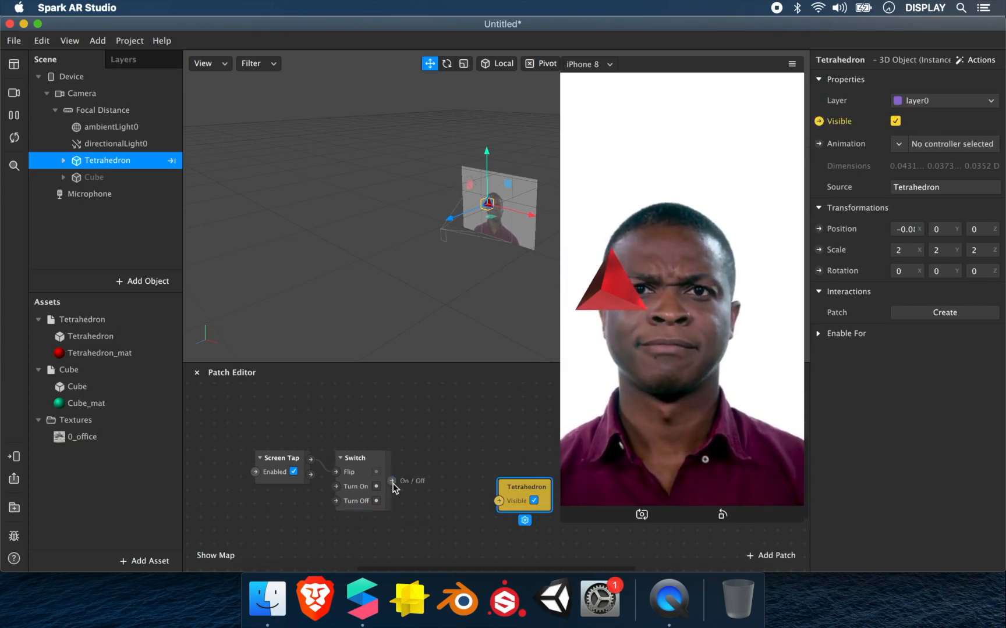
pyautogui.moveTo(392, 480); pyautogui.dragTo(456, 444)
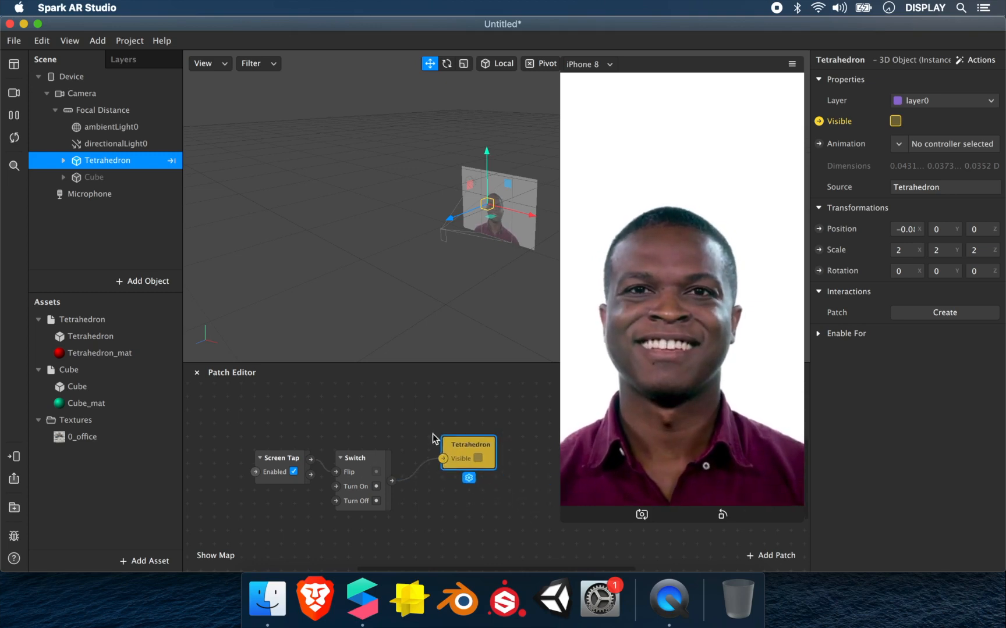
# Step: Enable simulated touch in the phone preview and tap the simulated screen repeatedly to test the tetrahedron's visibility toggle
pyautogui.click(792, 64)
pyautogui.click(795, 92)
pyautogui.click(741, 173)
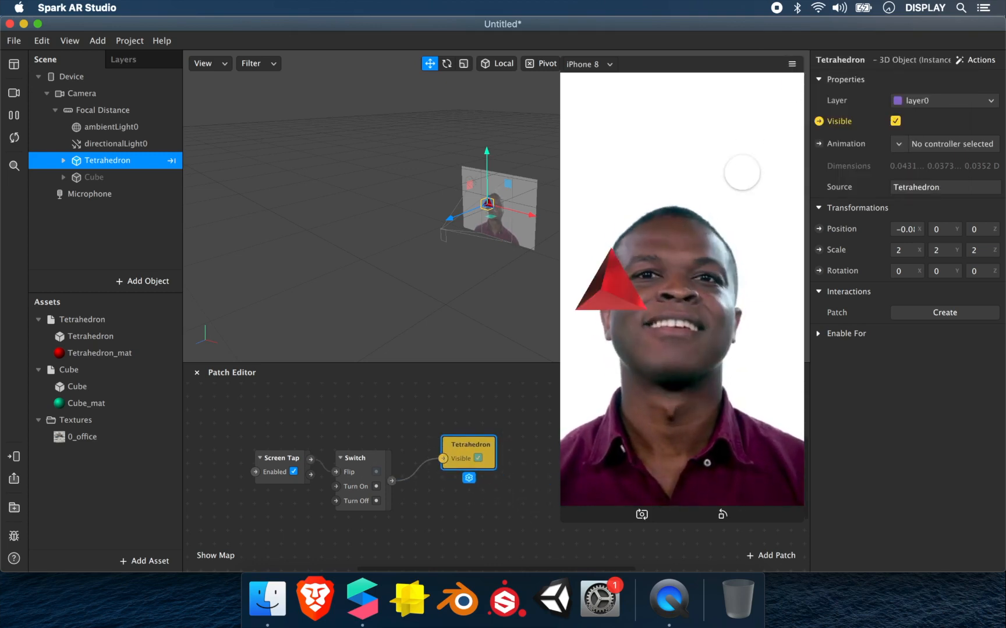
pyautogui.click(741, 172)
pyautogui.click(742, 172)
pyautogui.click(742, 172)
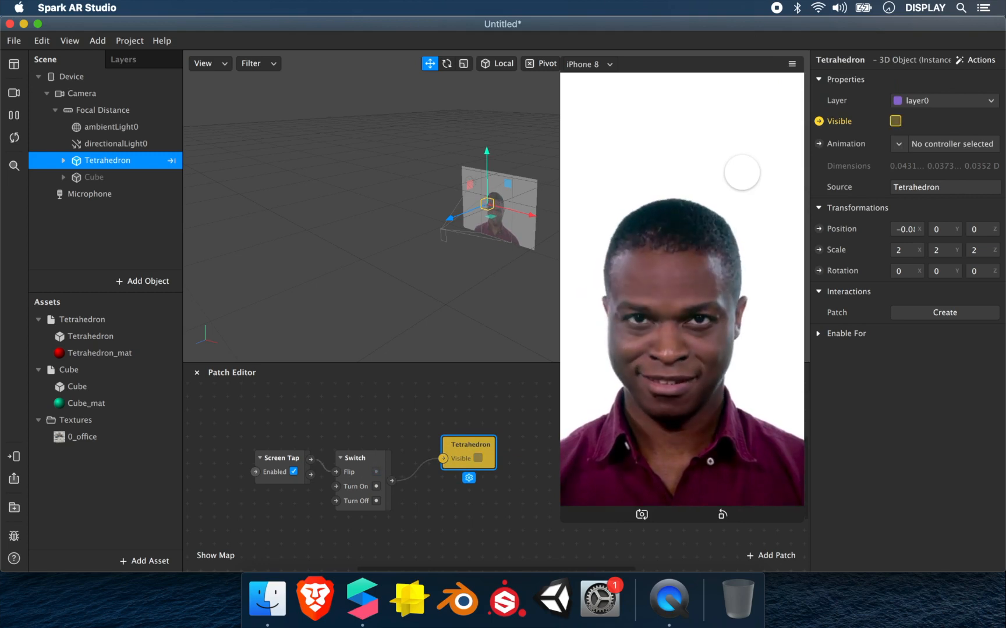
pyautogui.click(741, 172)
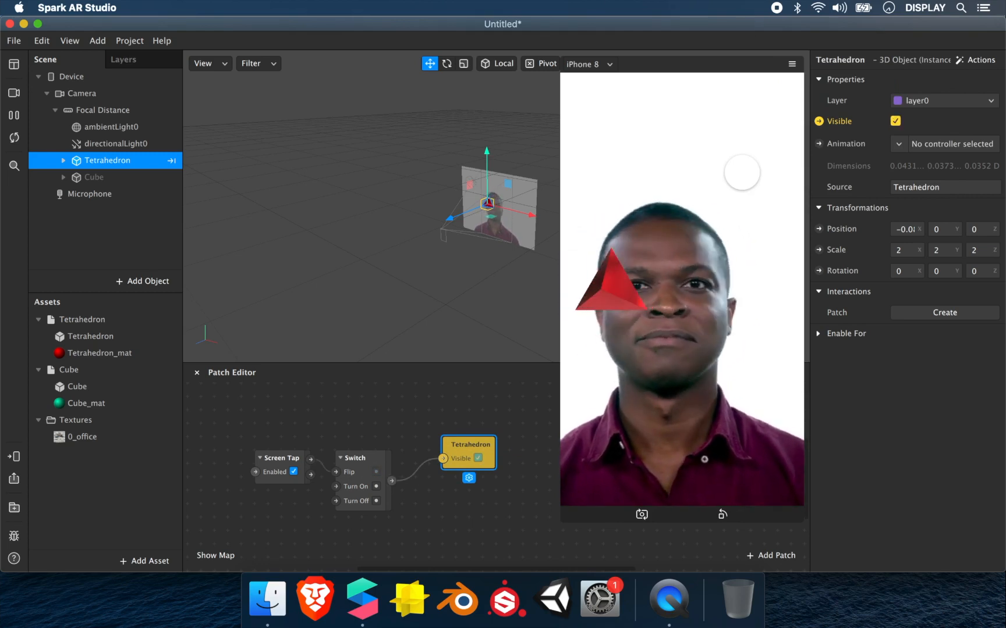
pyautogui.click(741, 172)
pyautogui.click(705, 359)
pyautogui.click(706, 359)
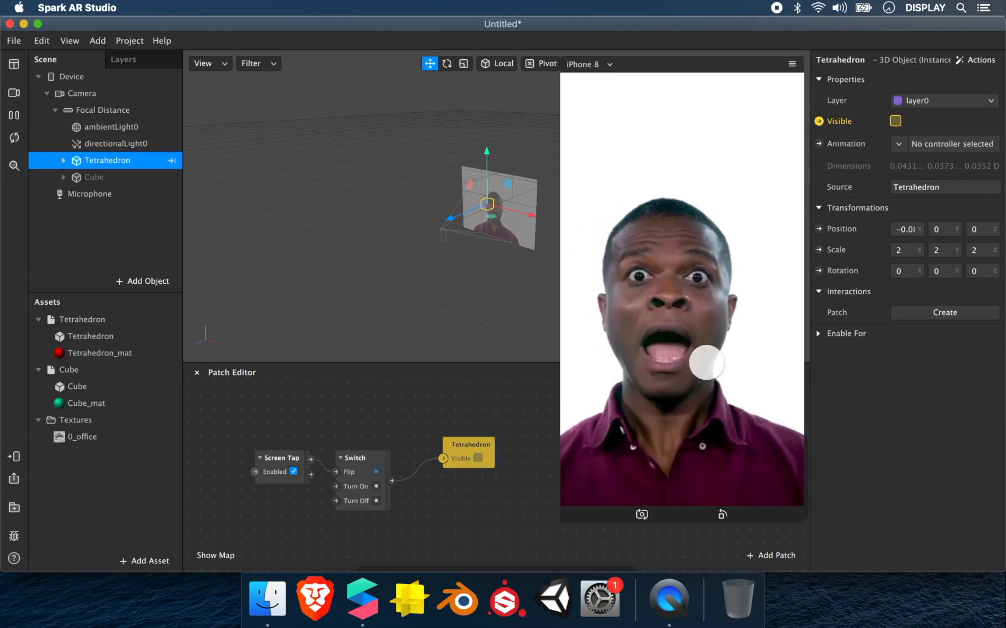
pyautogui.click(705, 362)
pyautogui.click(706, 362)
pyautogui.click(706, 362)
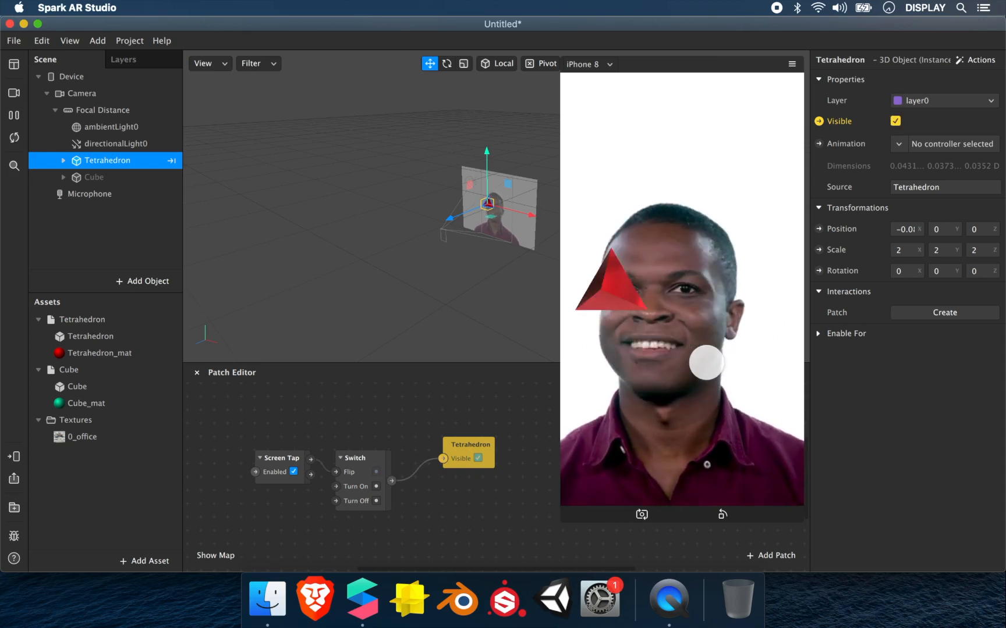
pyautogui.click(706, 362)
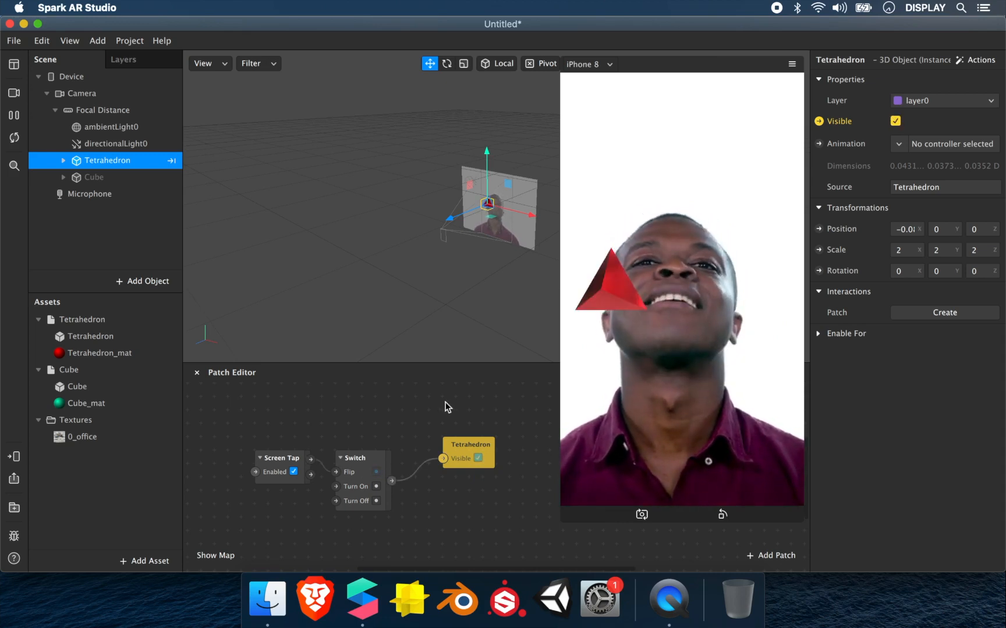
# Step: Create a Visible patch for the cube and place it below the Tetrahedron patch
pyautogui.scroll(-1, 438, 404)
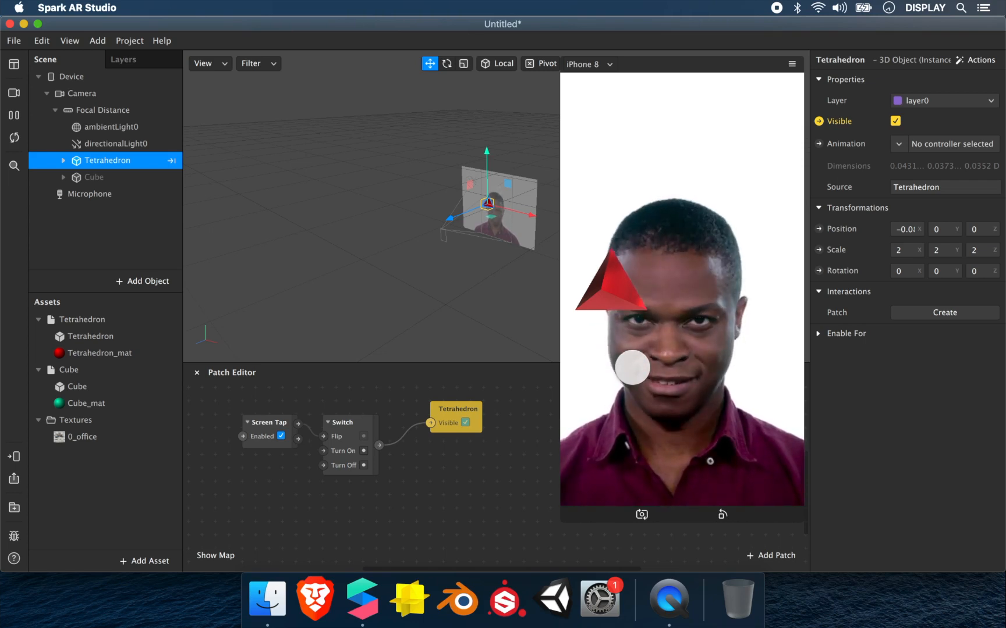
pyautogui.click(148, 178)
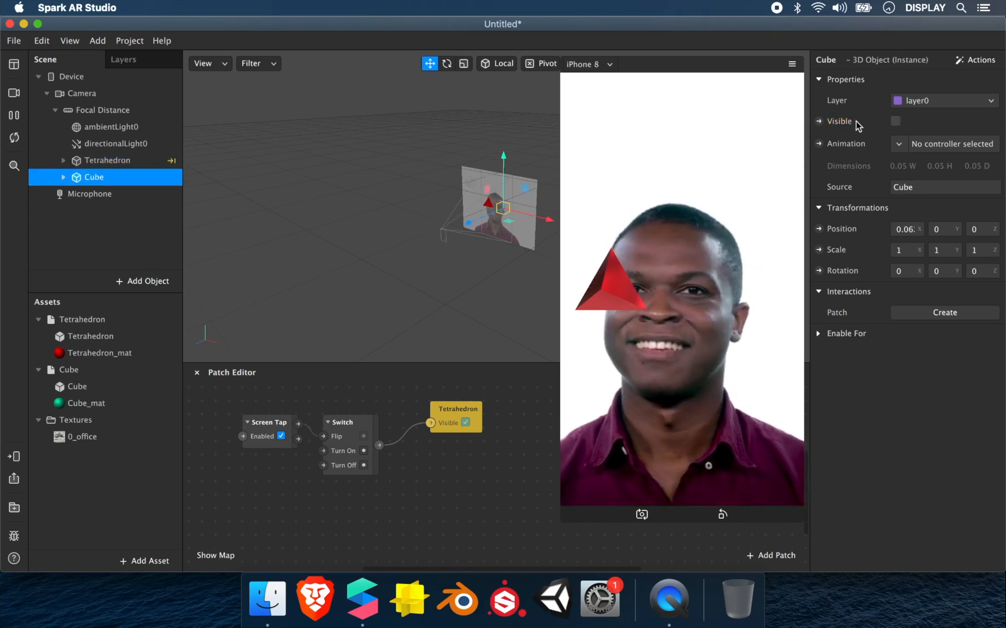
pyautogui.click(819, 121)
pyautogui.moveTo(537, 486); pyautogui.dragTo(482, 462)
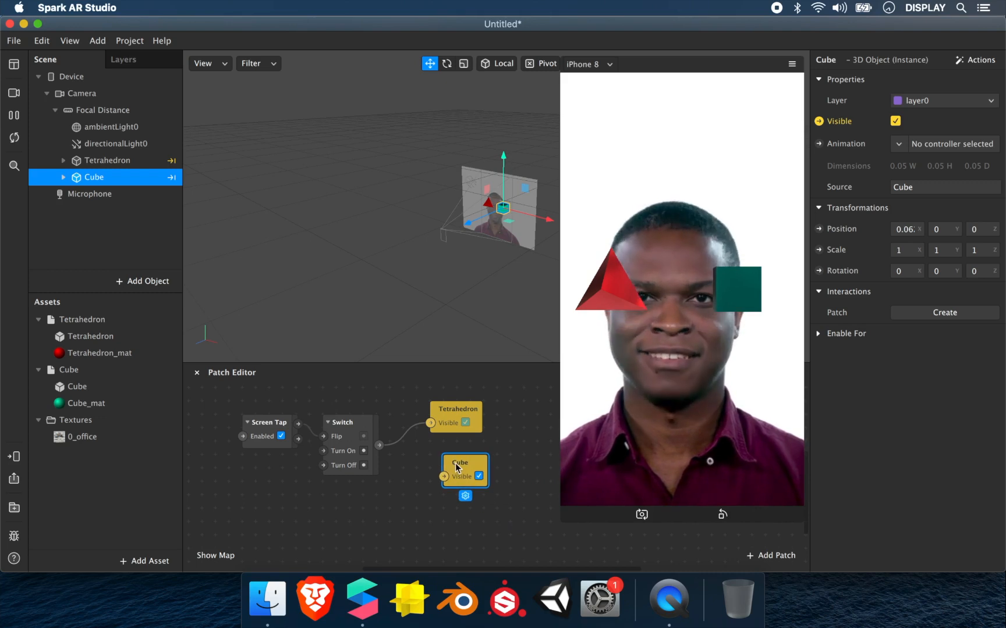
# Step: Connect the Switch's output through a new Not patch to the cube's Visible input
pyautogui.moveTo(380, 447); pyautogui.dragTo(395, 488)
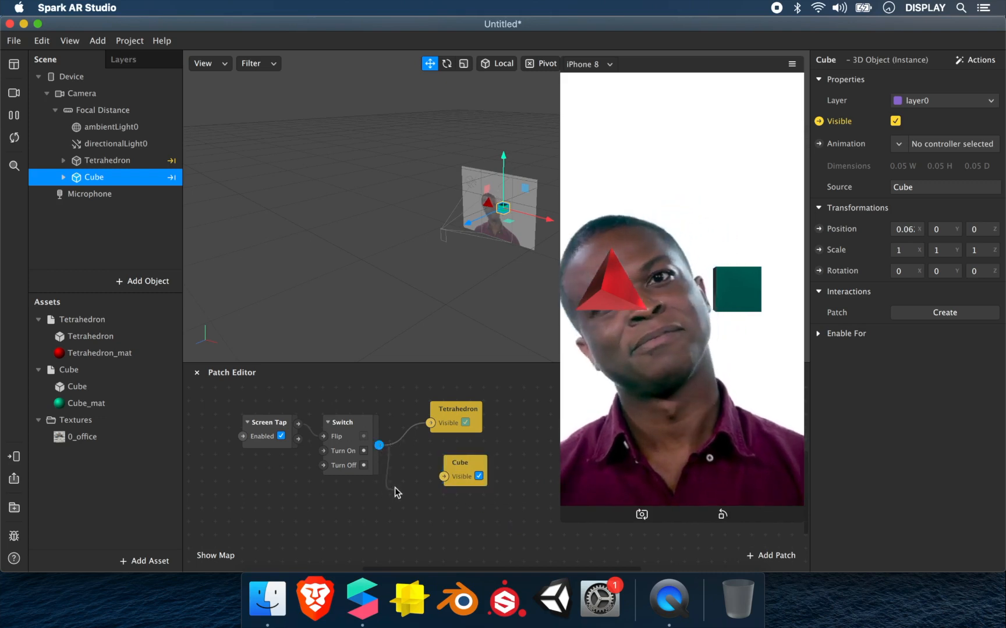
pyautogui.write('not')
pyautogui.press('Return')
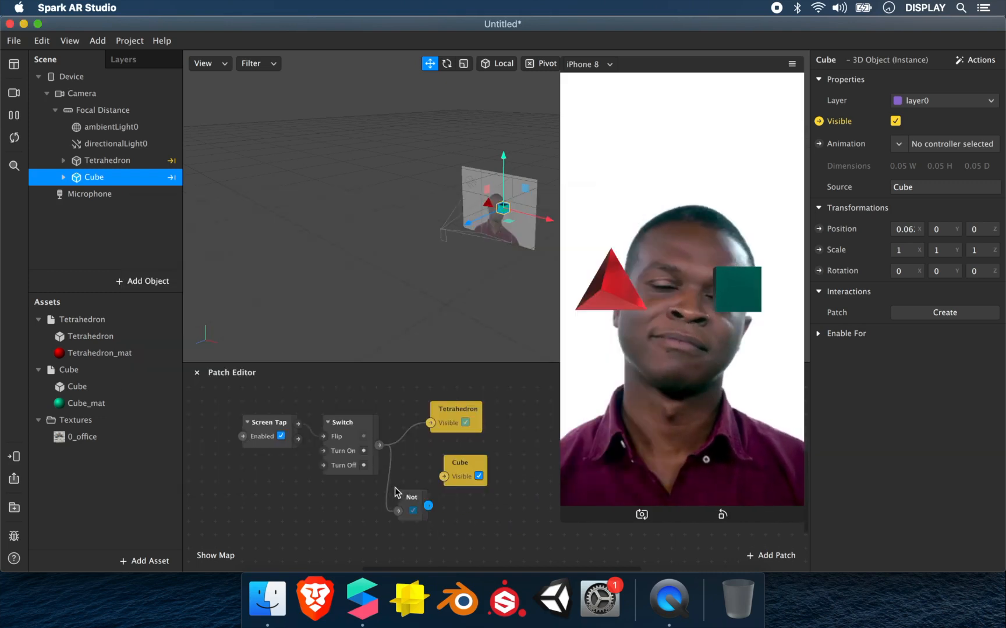
pyautogui.moveTo(442, 478); pyautogui.dragTo(444, 476)
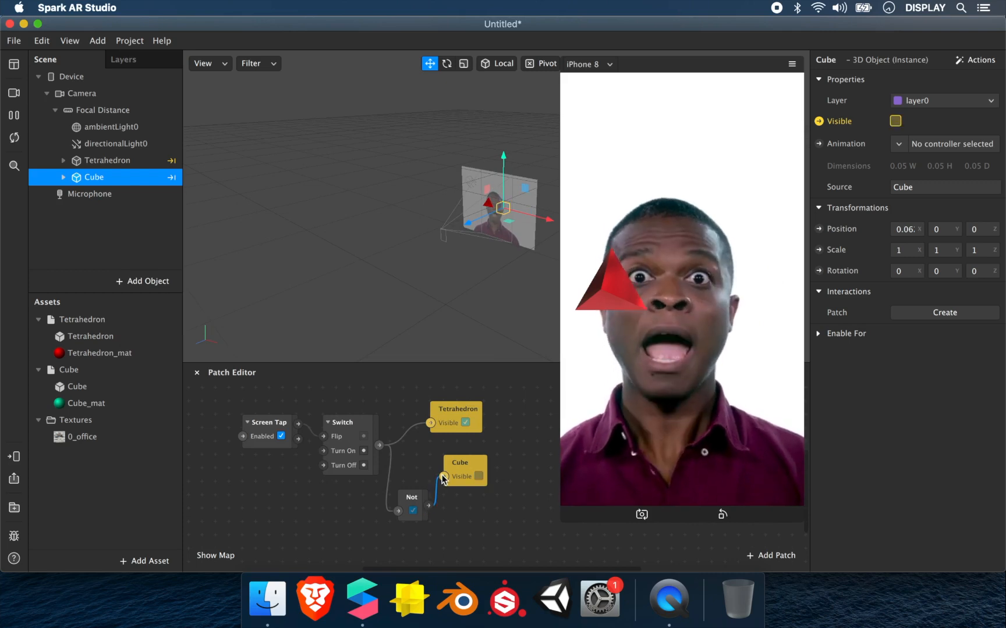
# Step: Tap the simulated phone screen repeatedly to test the alternation between tetrahedron and cube
pyautogui.click(678, 352)
pyautogui.click(678, 352)
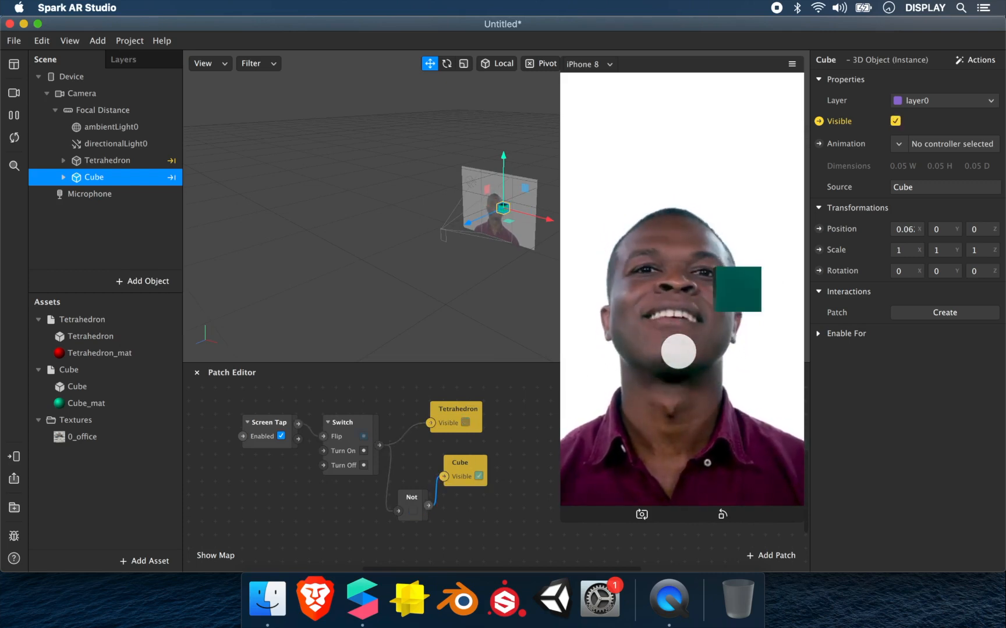
pyautogui.click(678, 351)
pyautogui.click(678, 352)
pyautogui.click(678, 351)
pyautogui.click(678, 351)
pyautogui.click(677, 352)
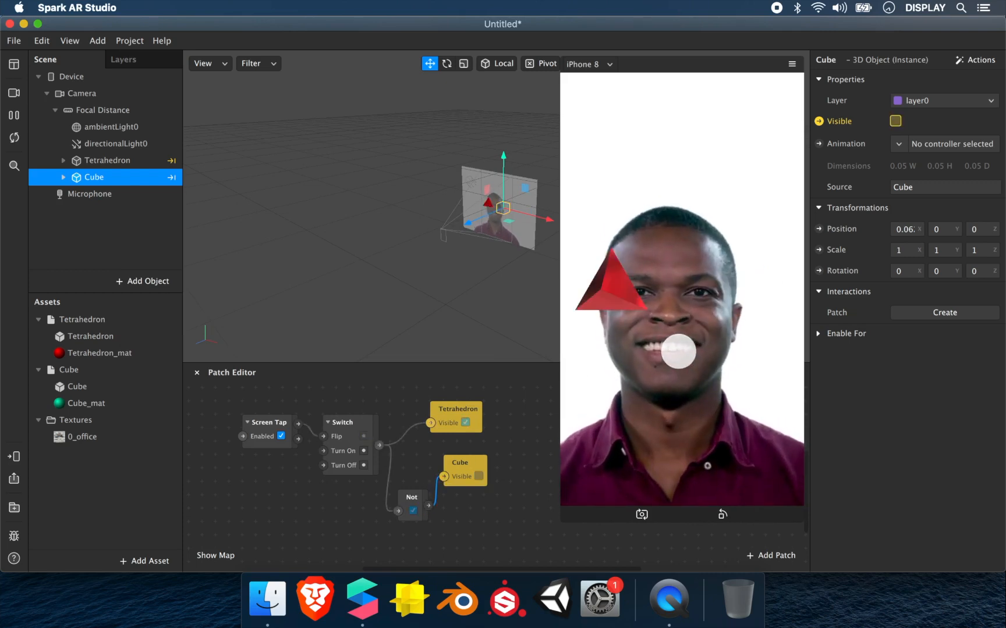
pyautogui.click(678, 351)
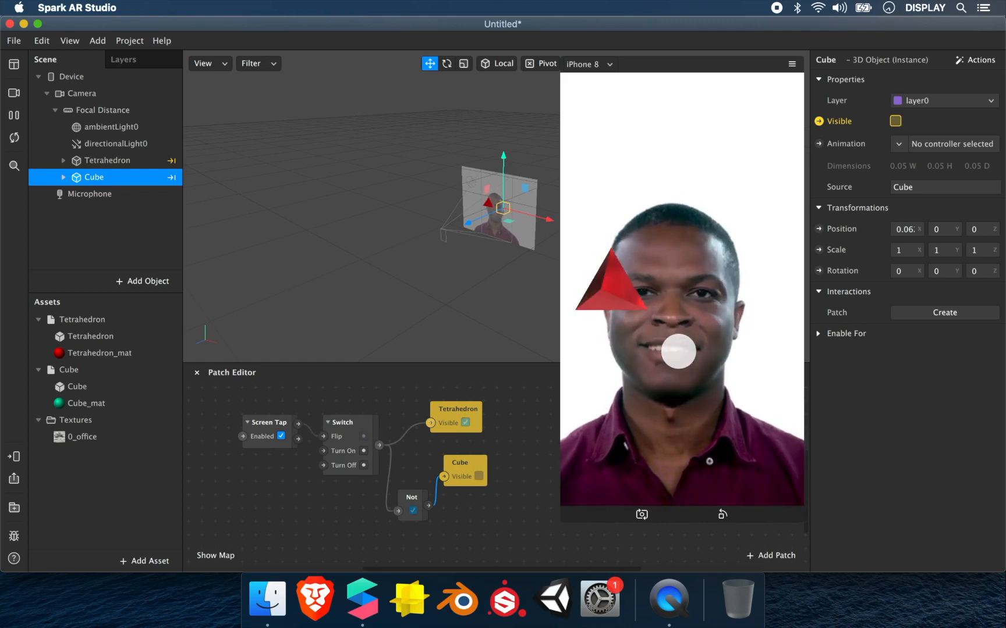
pyautogui.click(678, 352)
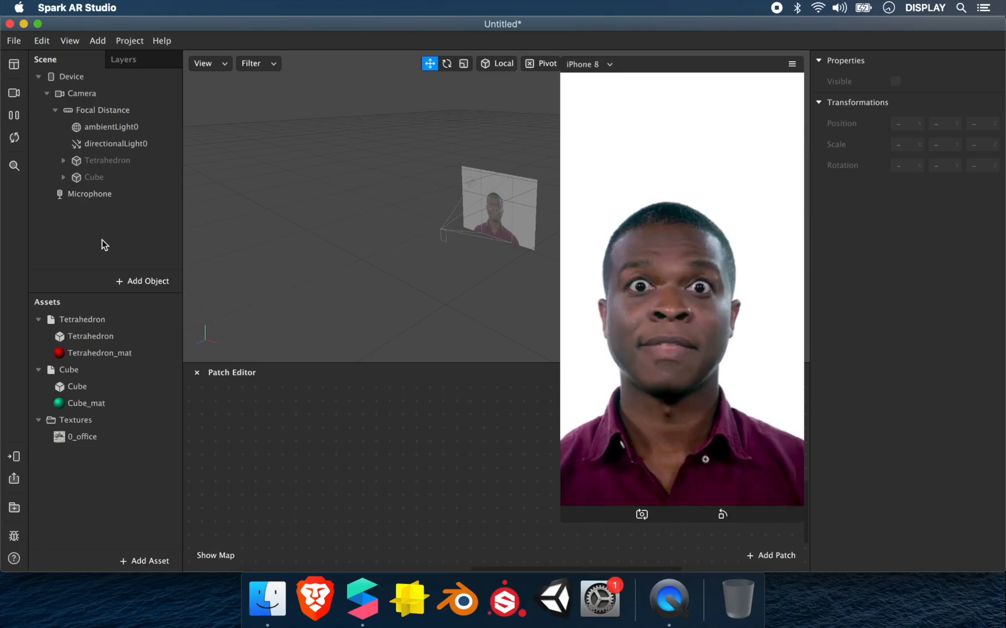
# Step: Add a Particle System object to the scene
pyautogui.click(122, 283)
pyautogui.scroll(-5, 68, 436)
pyautogui.scroll(-3, 68, 435)
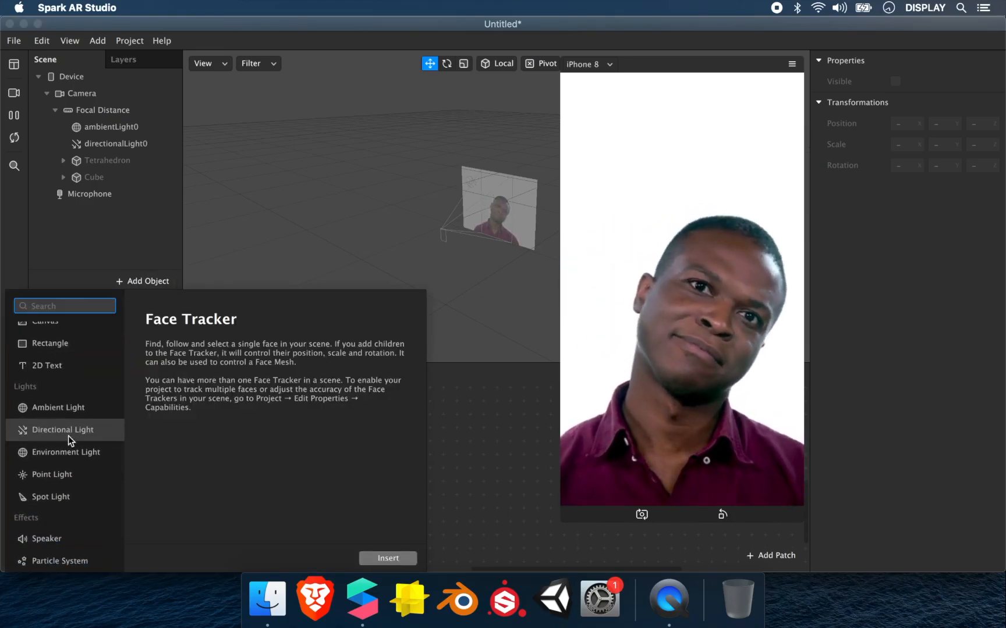
pyautogui.click(69, 560)
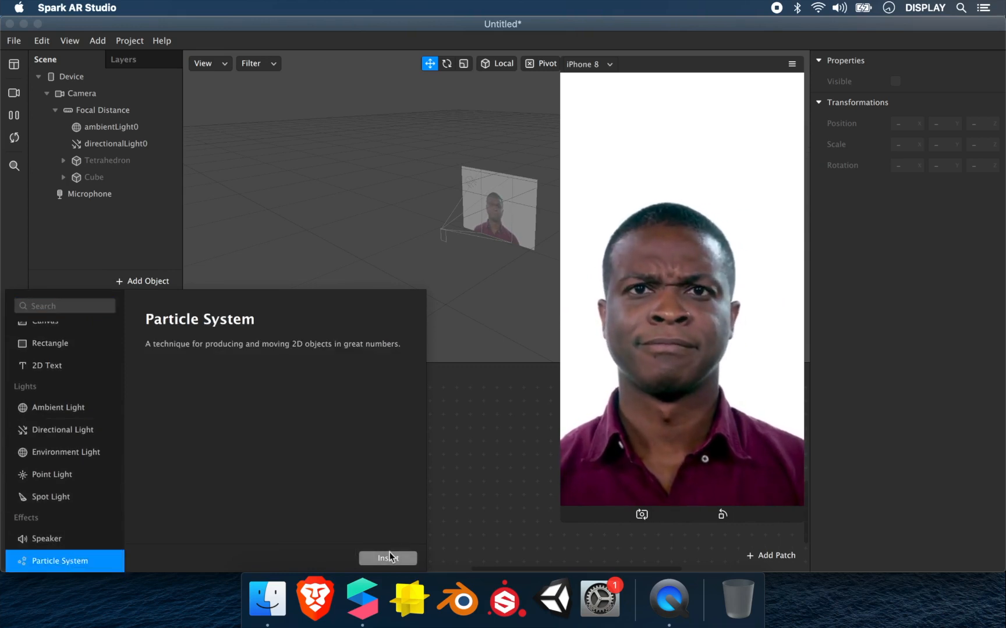
pyautogui.click(388, 558)
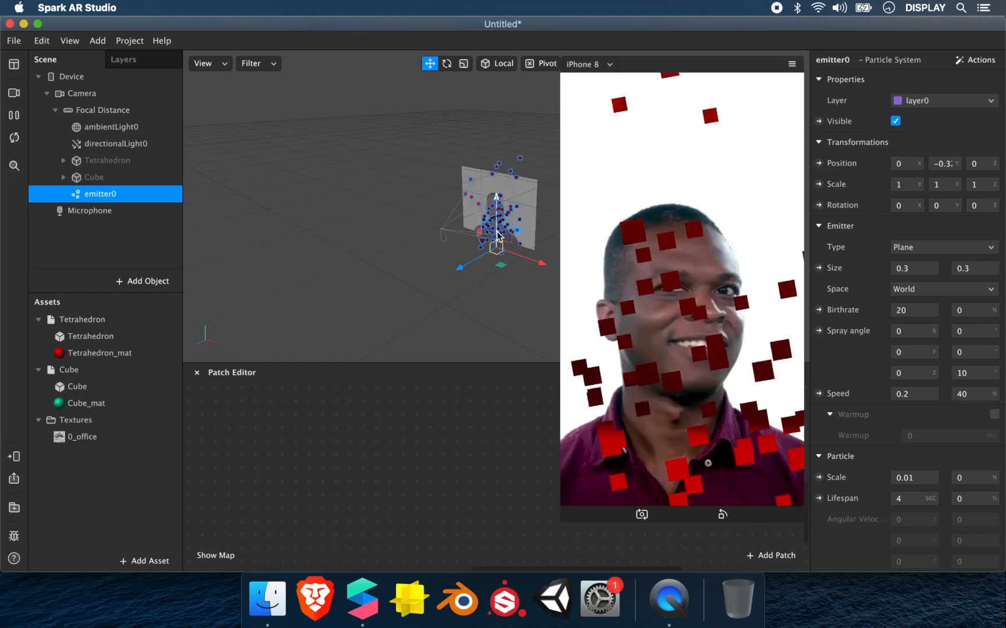
# Step: Add a Mouth Open patch to the patch graph
pyautogui.doubleClick(375, 461)
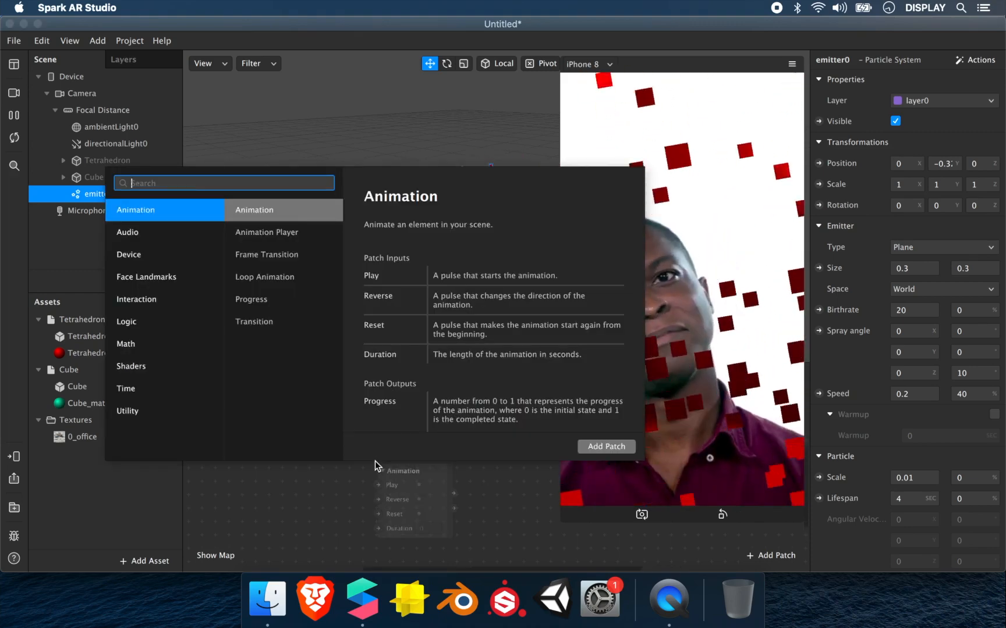
pyautogui.write('mouth')
pyautogui.press('Return')
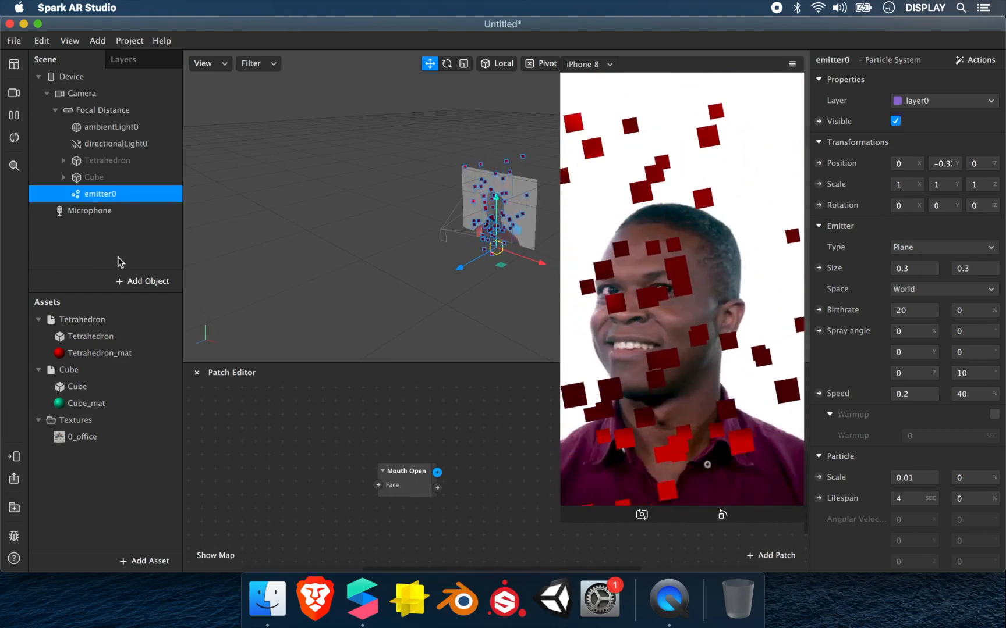
# Step: Insert a Face Tracker, bring its patches into the graph, and place the Face Follower patch ahead of Mouth Open
pyautogui.click(121, 281)
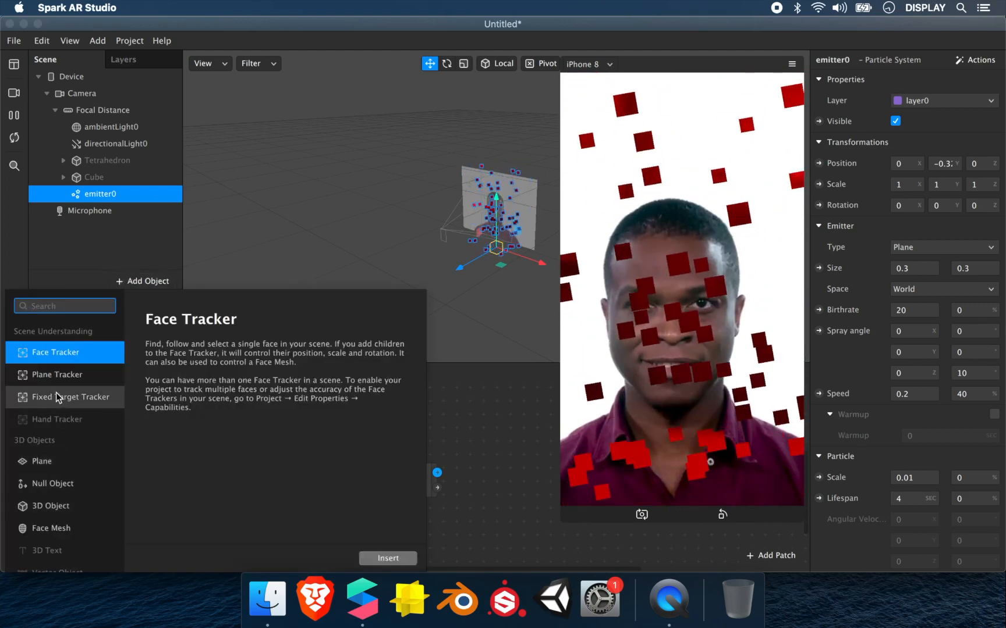
pyautogui.click(377, 560)
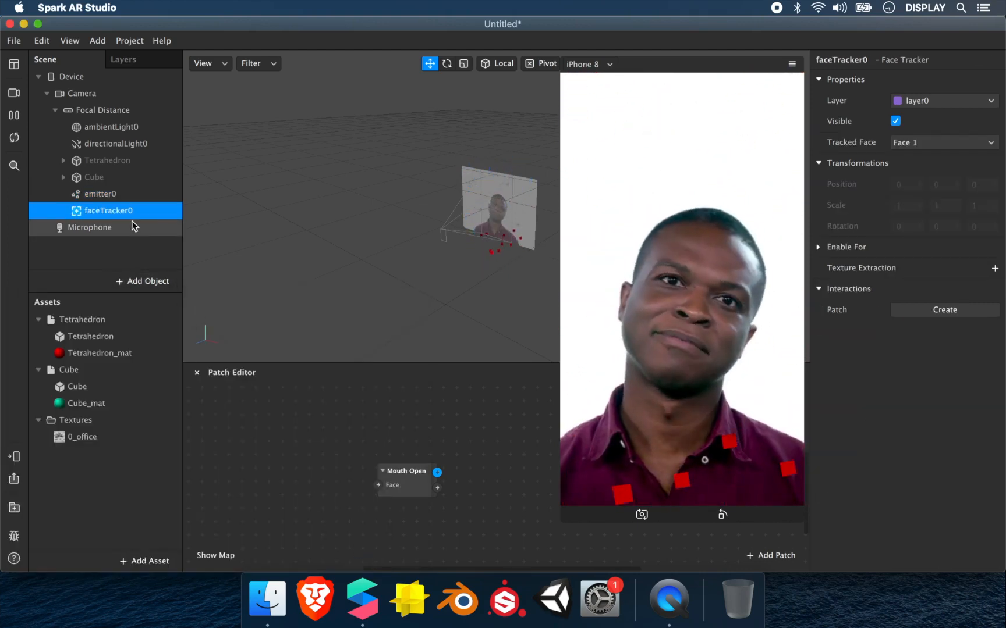
pyautogui.moveTo(124, 214); pyautogui.dragTo(259, 473)
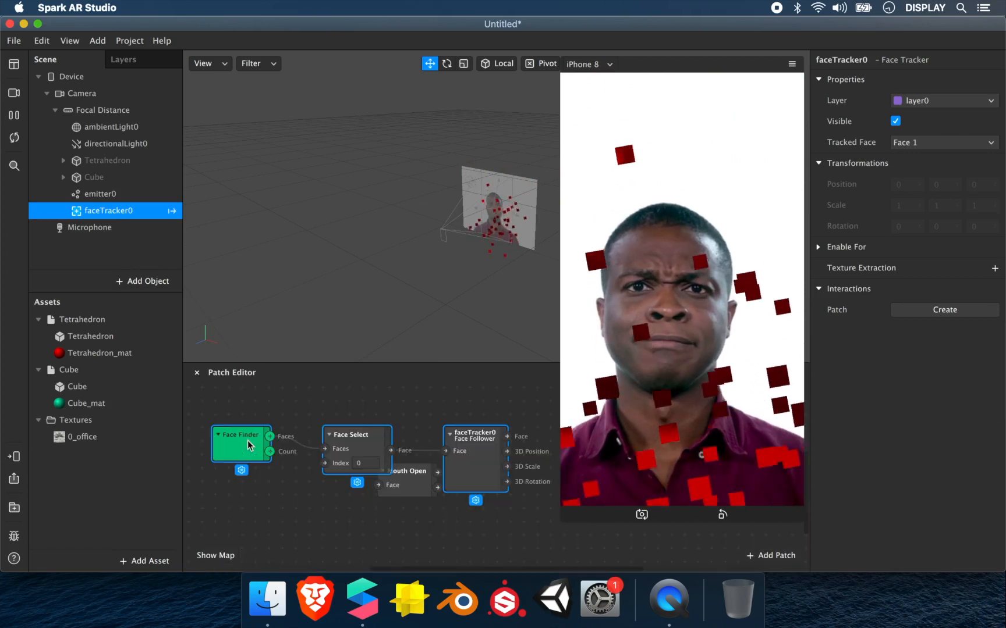
pyautogui.moveTo(466, 445); pyautogui.dragTo(305, 463)
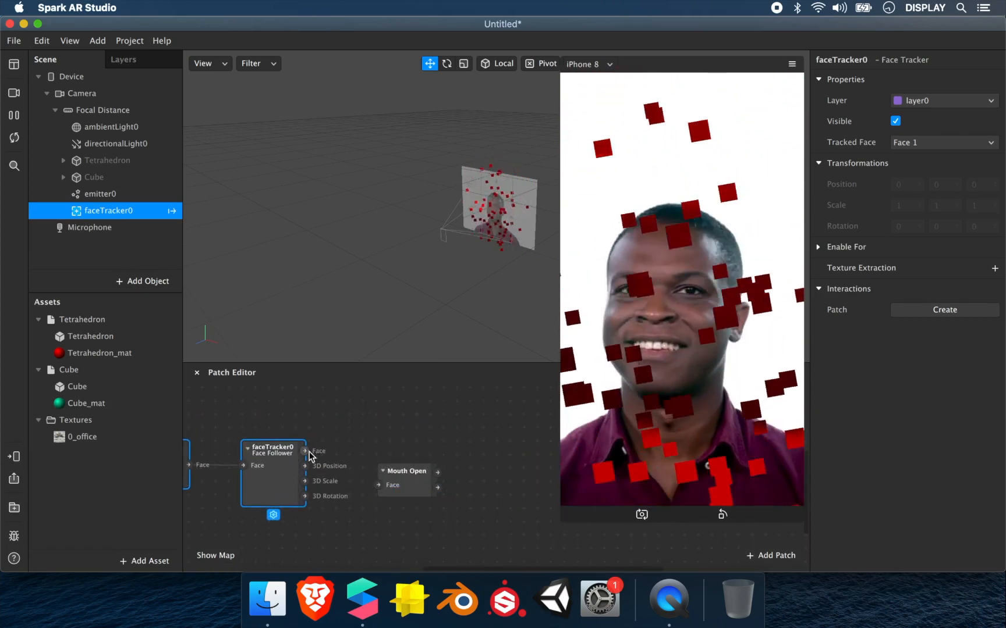
# Step: Connect the face tracker's Face output to Mouth Open, and Mouth Open through a Pulse to a new Switch's Flip input
pyautogui.moveTo(305, 451); pyautogui.dragTo(376, 424)
pyautogui.hscroll(3, 459, 512)
pyautogui.write('sw')
pyautogui.press('Return')
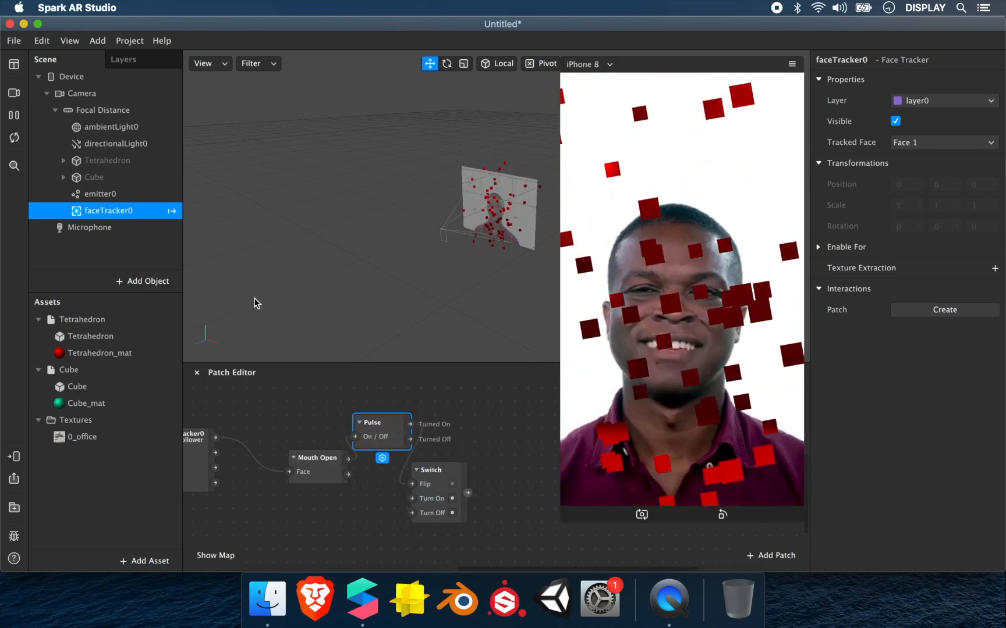
# Step: Create a Visible patch for the particle emitter and connect the Switch's output to it
pyautogui.click(129, 195)
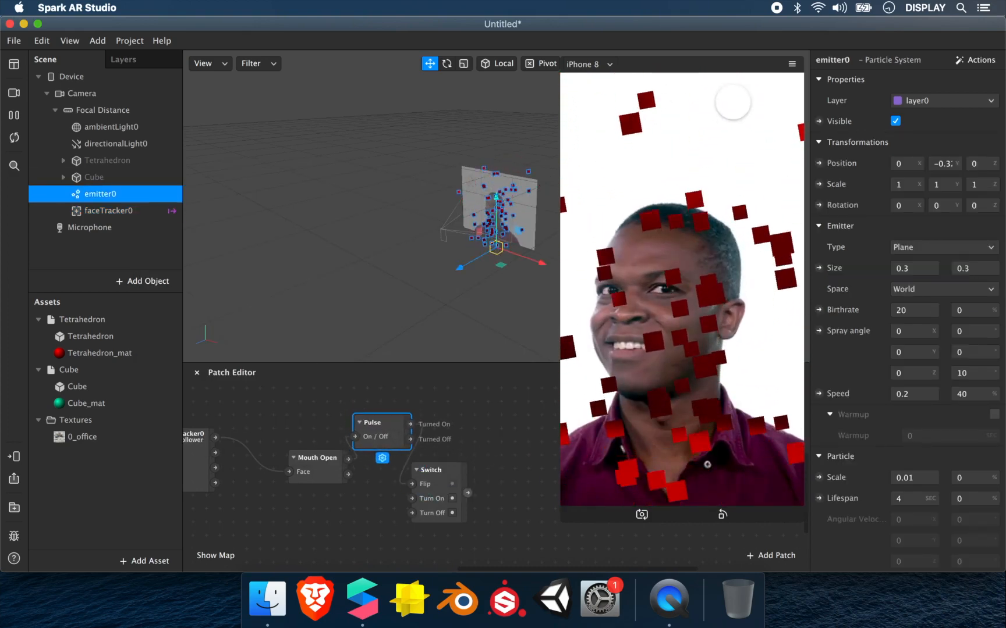
pyautogui.click(819, 121)
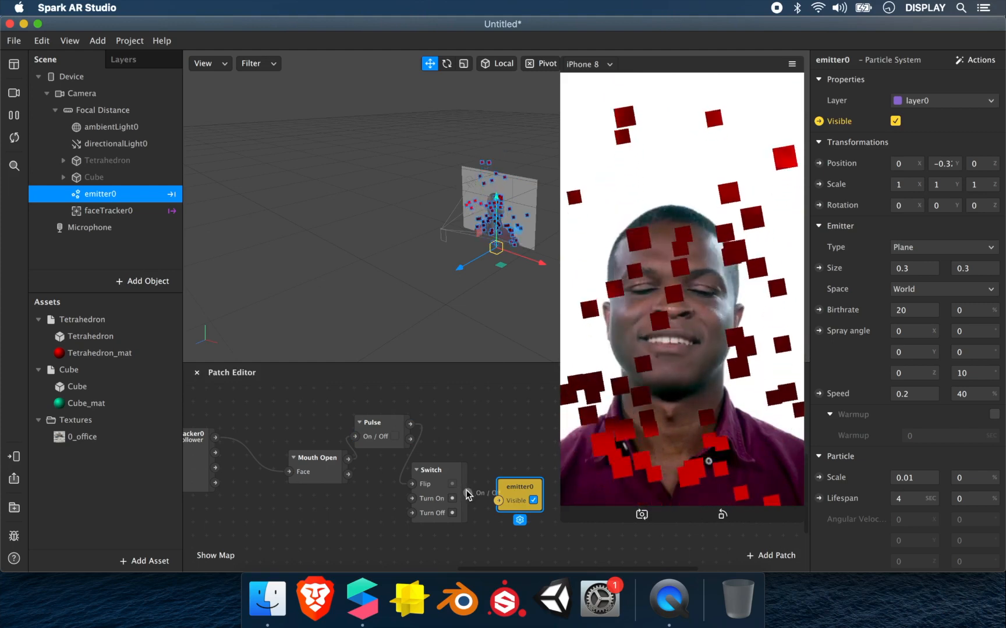
pyautogui.moveTo(472, 492); pyautogui.dragTo(498, 501)
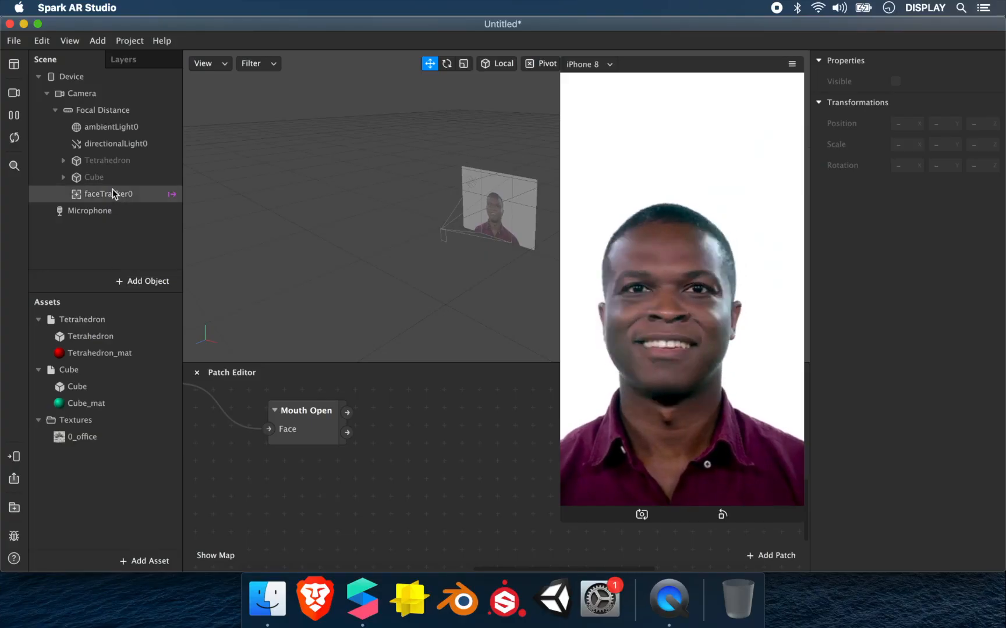
# Step: Make the tetrahedron visible and connect Mouth Open's output through a Pulse to a new Switch patch
pyautogui.click(106, 161)
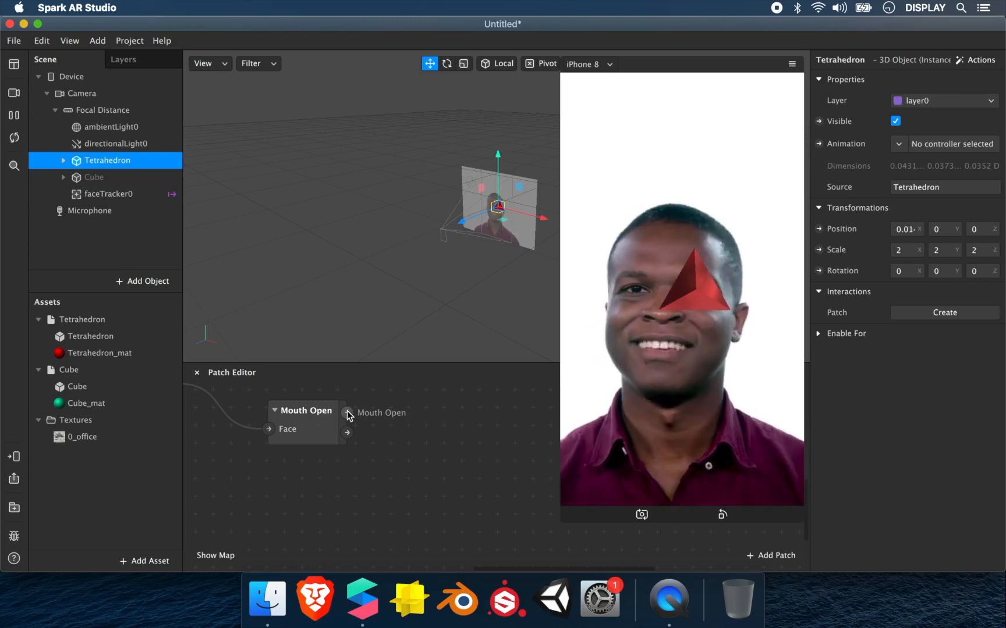
pyautogui.moveTo(346, 412); pyautogui.dragTo(404, 428)
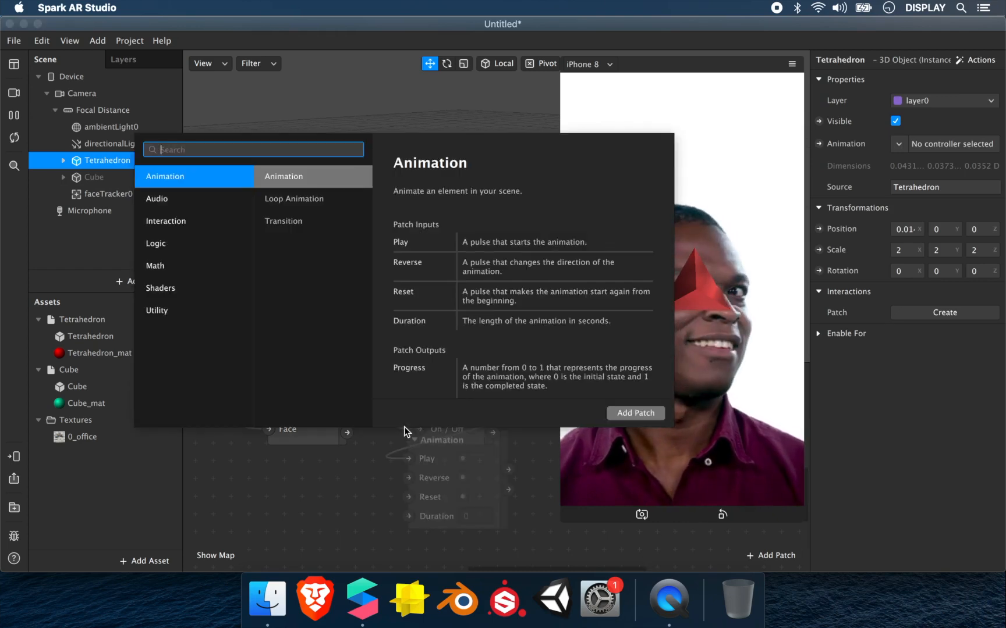
pyautogui.write('switc')
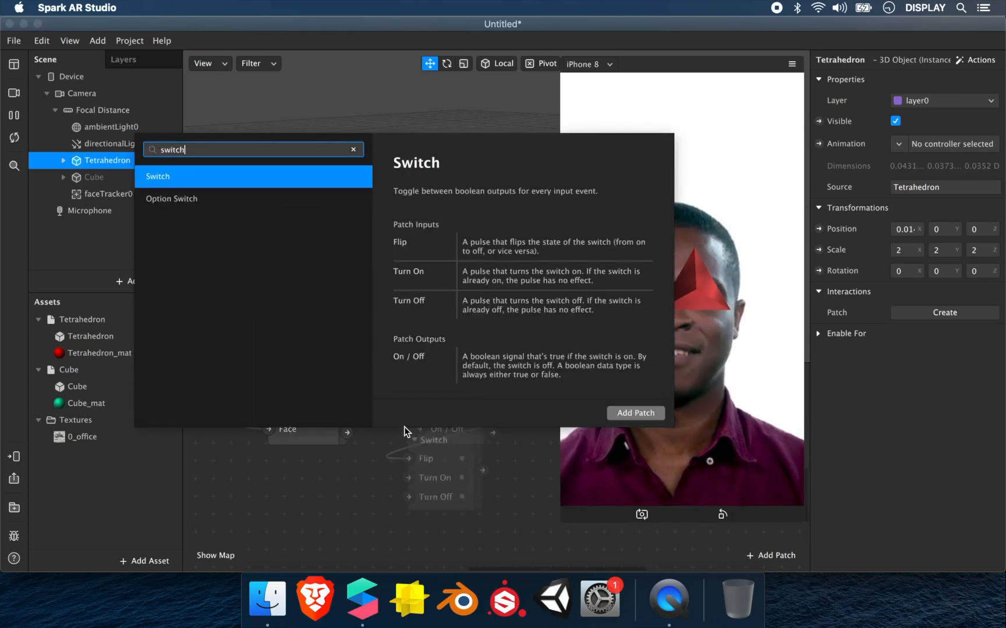
pyautogui.write('h')
pyautogui.press('Return')
pyautogui.click(334, 412)
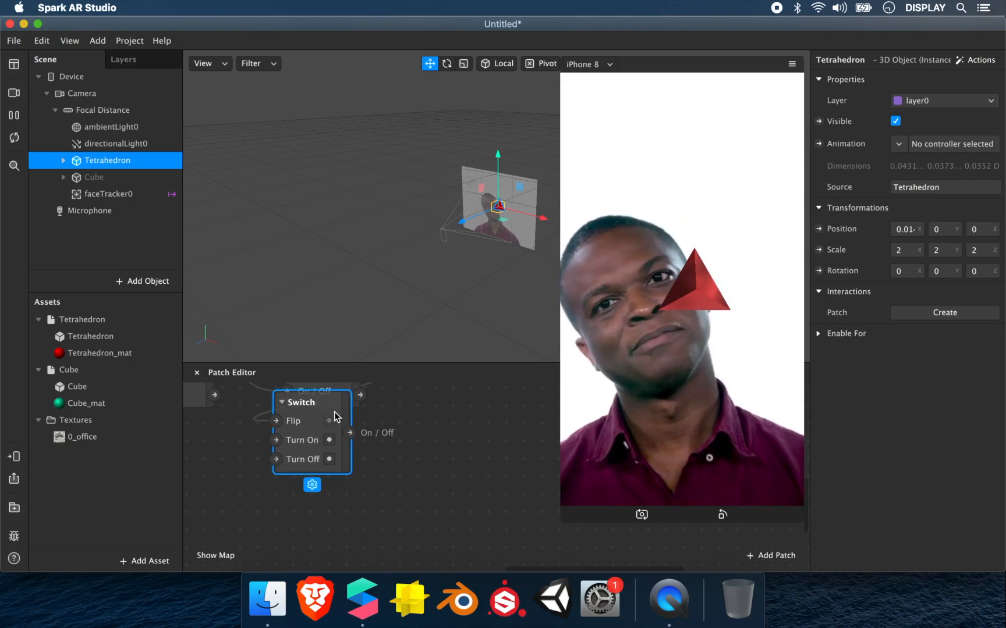
pyautogui.moveTo(334, 411); pyautogui.dragTo(388, 441)
# Step: Connect the Switch's output to a new Loop Animation patch and set its duration to 5
pyautogui.moveTo(404, 463); pyautogui.dragTo(477, 466)
pyautogui.write('anim')
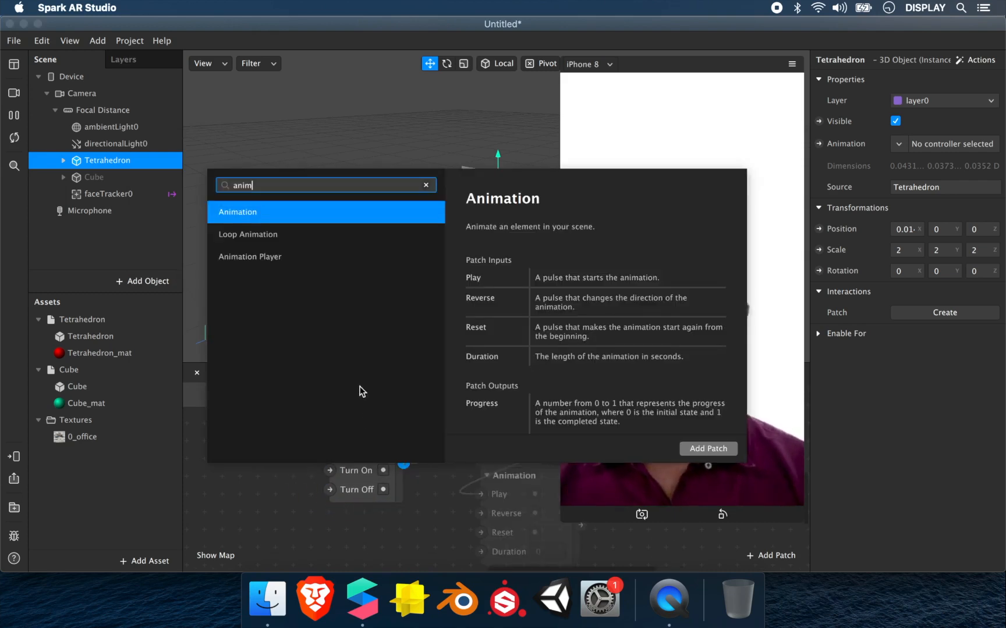
pyautogui.click(301, 236)
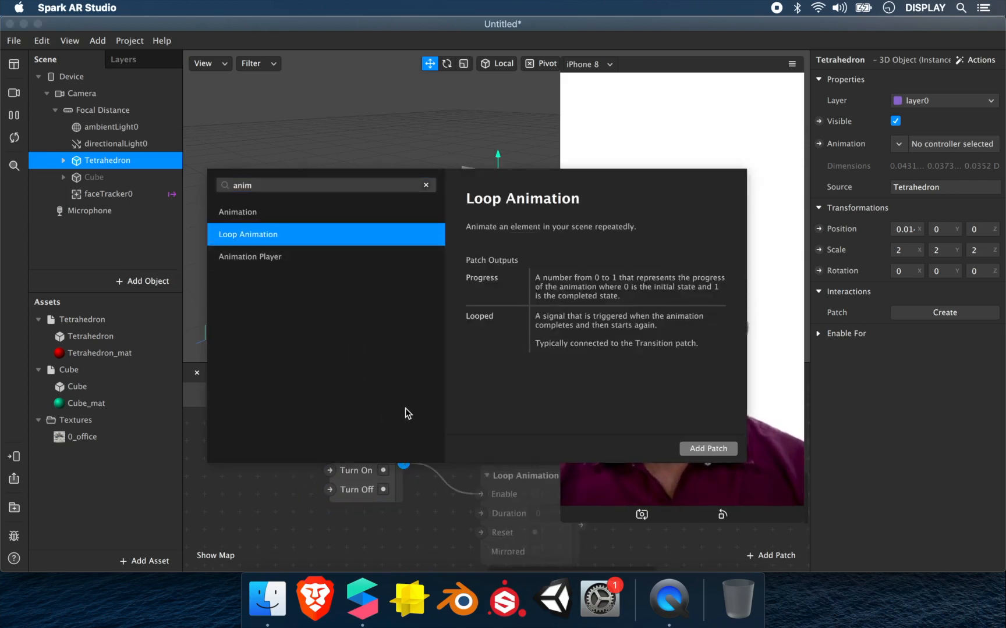
pyautogui.press('Return')
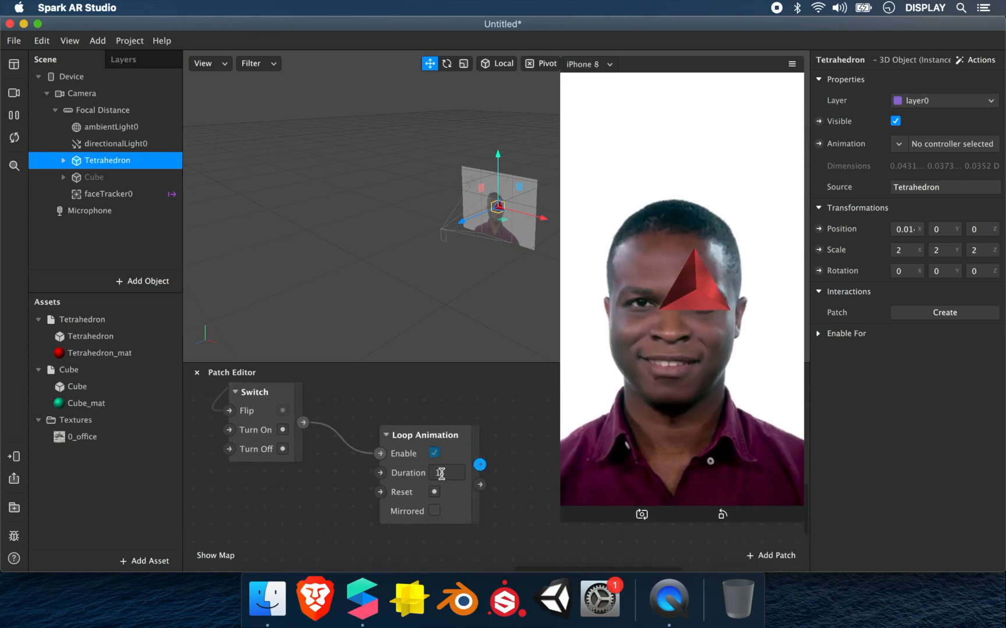
pyautogui.click(441, 473)
pyautogui.hscroll(5, 441, 473)
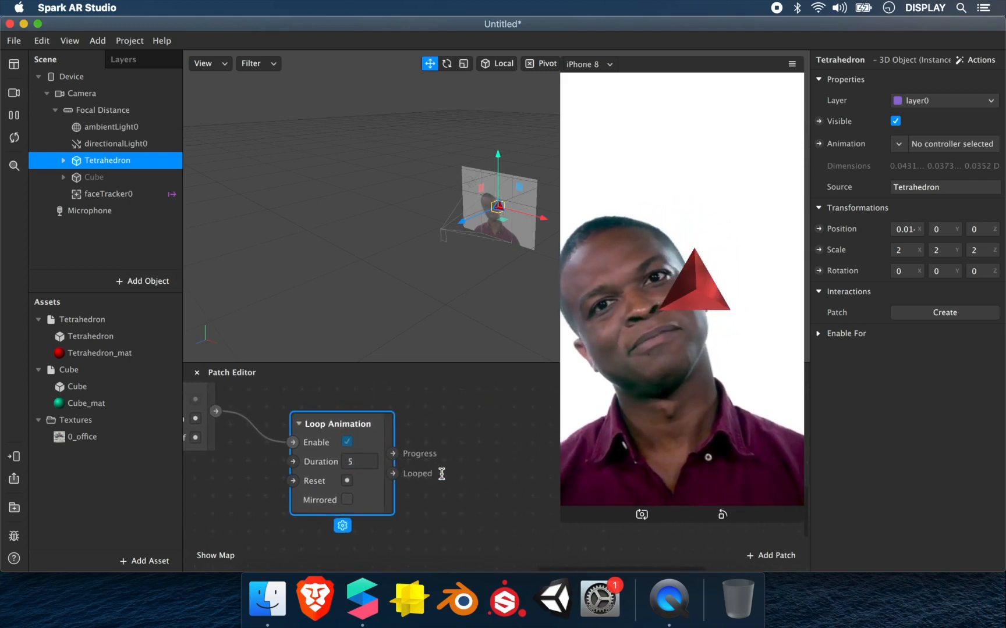
# Step: Connect the Loop Animation's Progress output to a new Transition patch
pyautogui.moveTo(327, 452); pyautogui.dragTo(463, 429)
pyautogui.write('transiti')
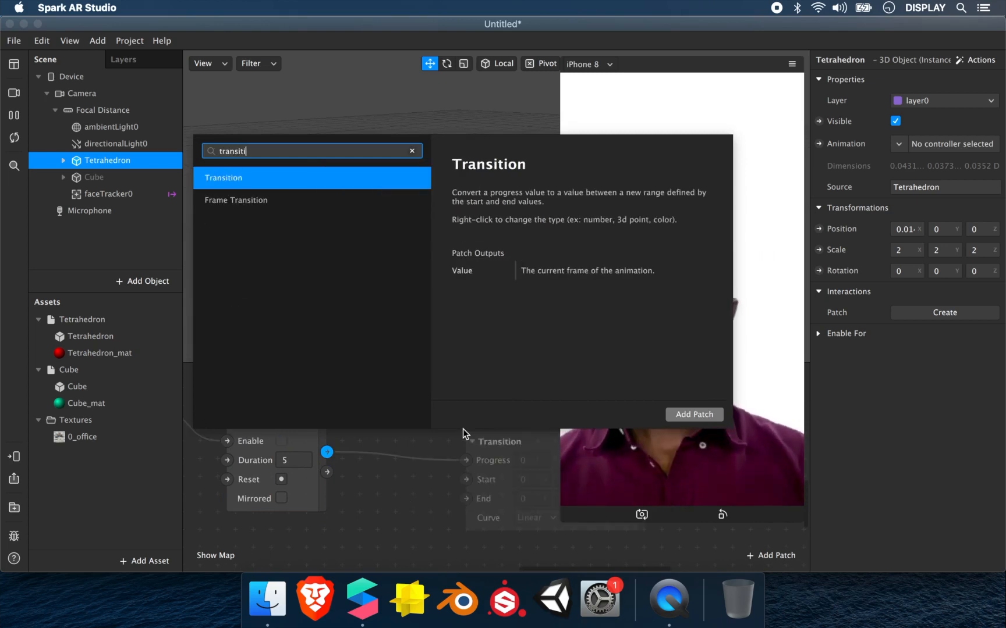
pyautogui.press('Return')
# Step: Create a 3D Rotation patch for the tetrahedron and connect the Transition's value to it
pyautogui.scroll(-3, 400, 432)
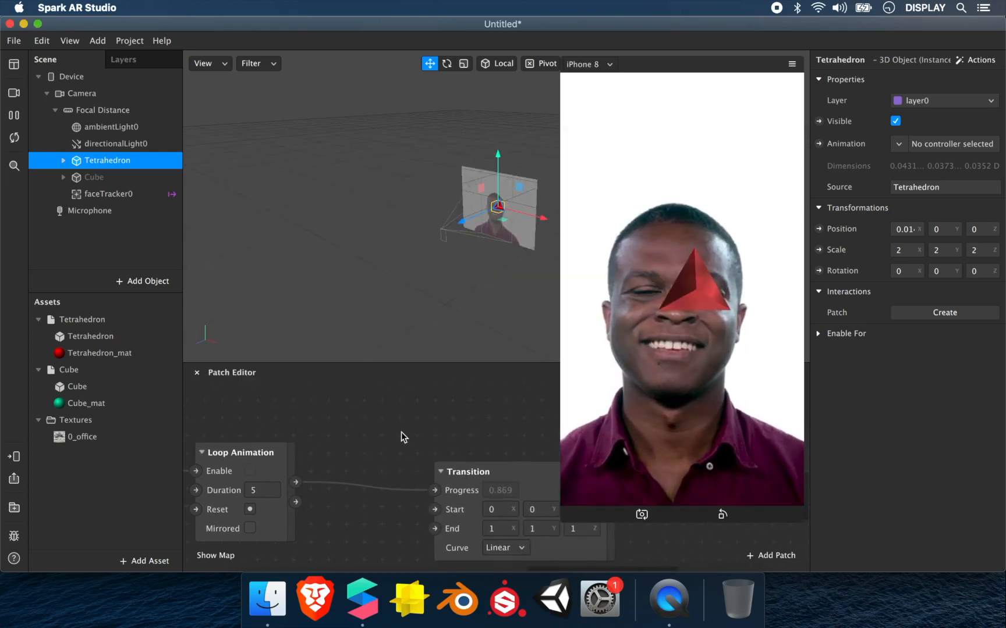
pyautogui.scroll(-2, 401, 433)
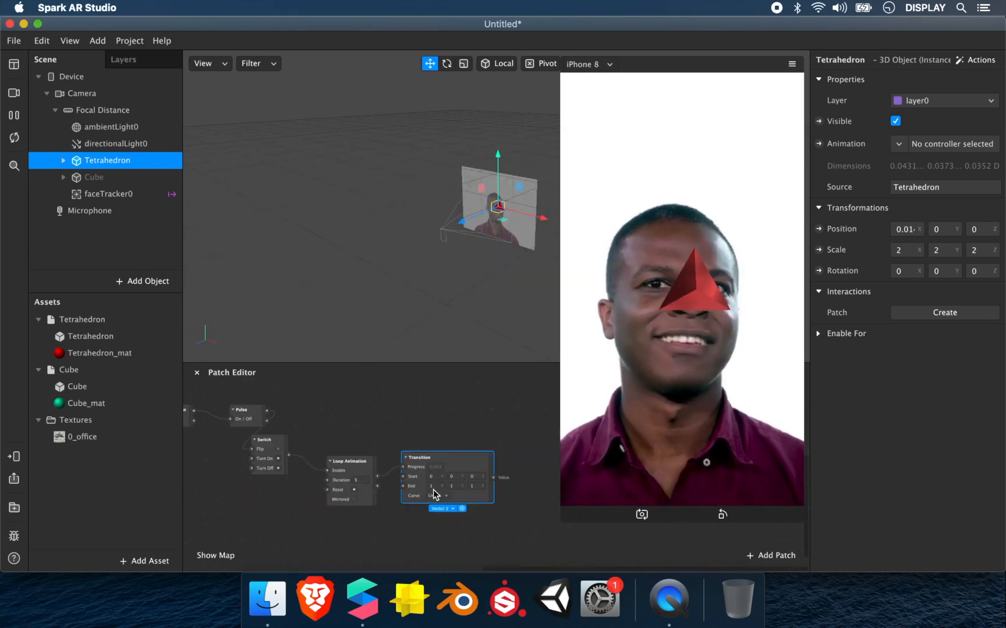
pyautogui.click(819, 271)
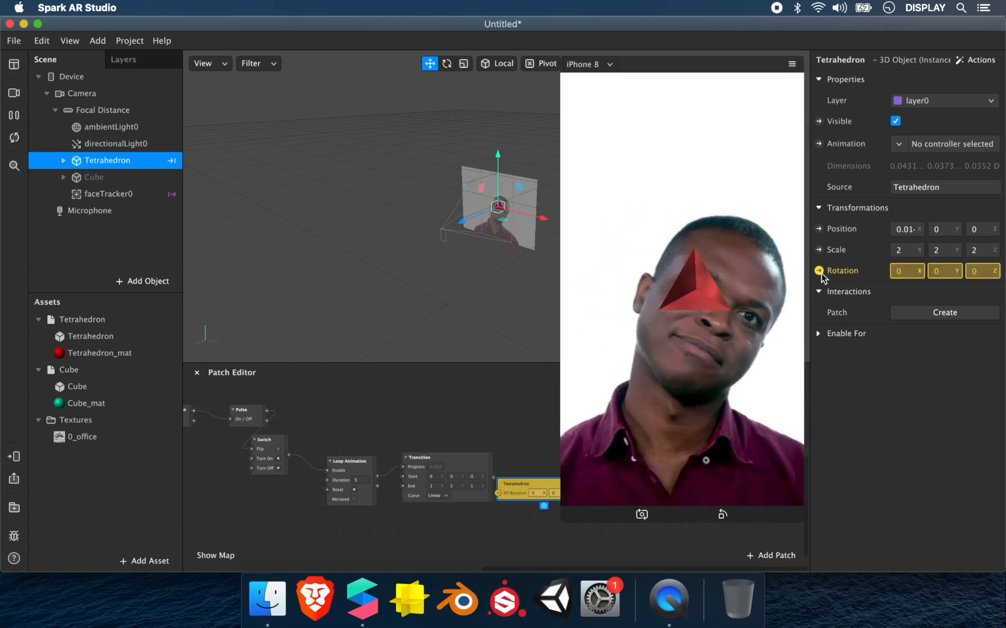
pyautogui.scroll(3, 406, 551)
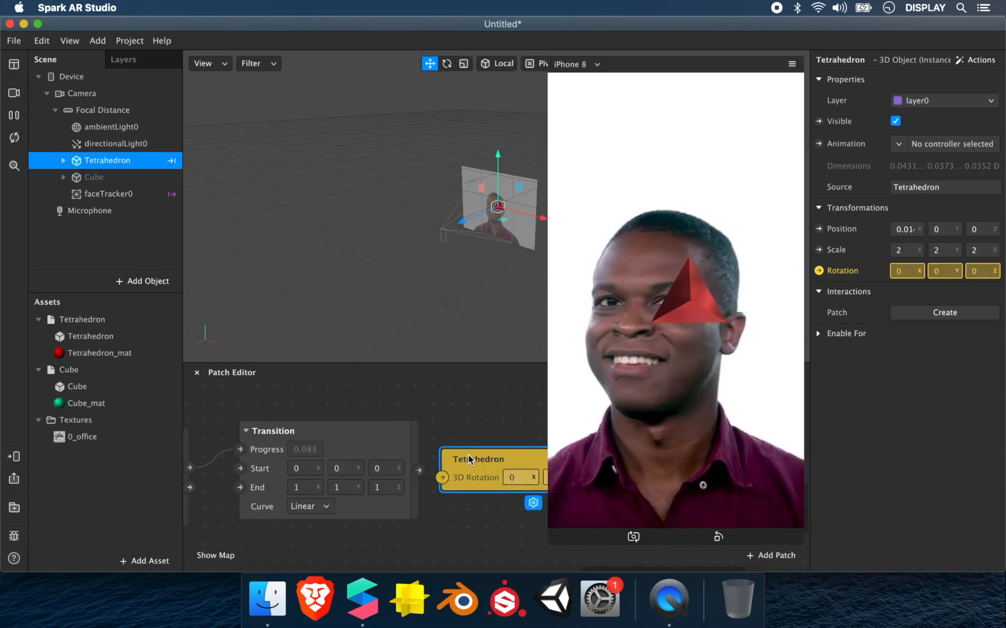
pyautogui.moveTo(451, 474); pyautogui.dragTo(451, 472)
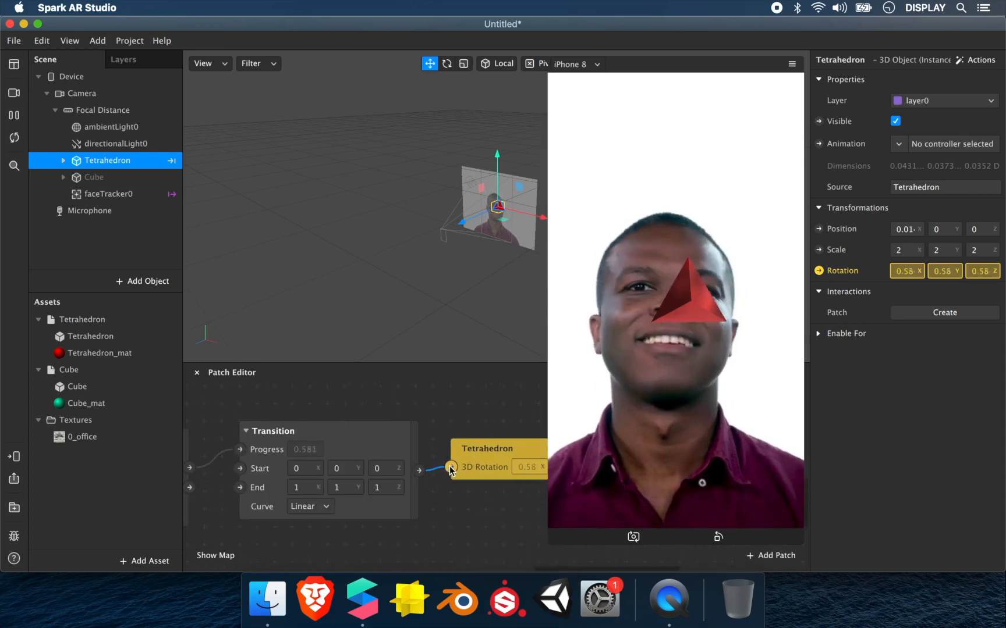
# Step: Set the Transition's End values to 0 for X, 360 for Y and 0 for Z
pyautogui.click(304, 487)
pyautogui.write('0')
pyautogui.press('Tab')
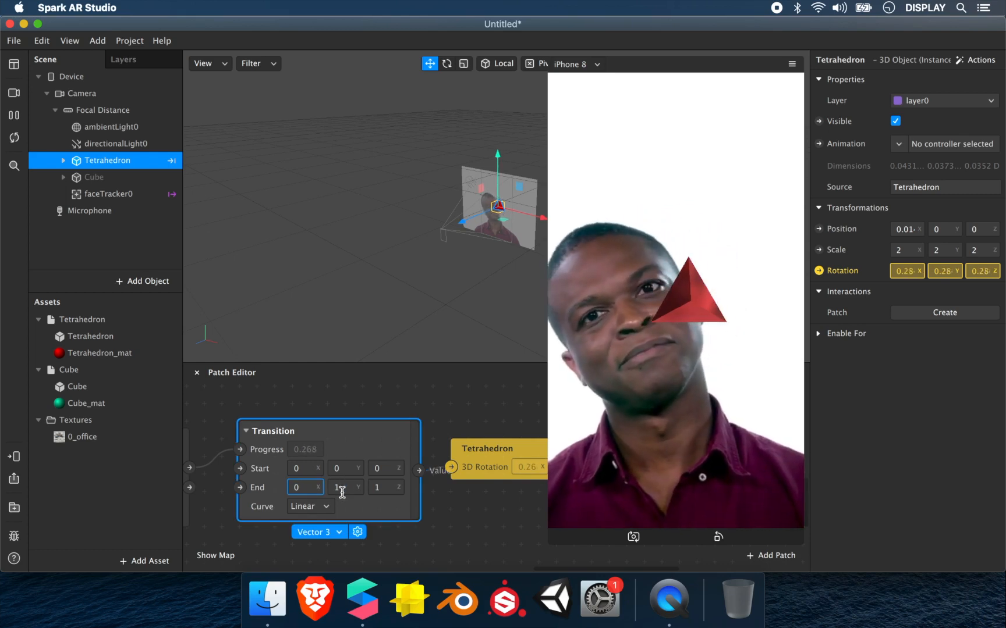
pyautogui.write('360')
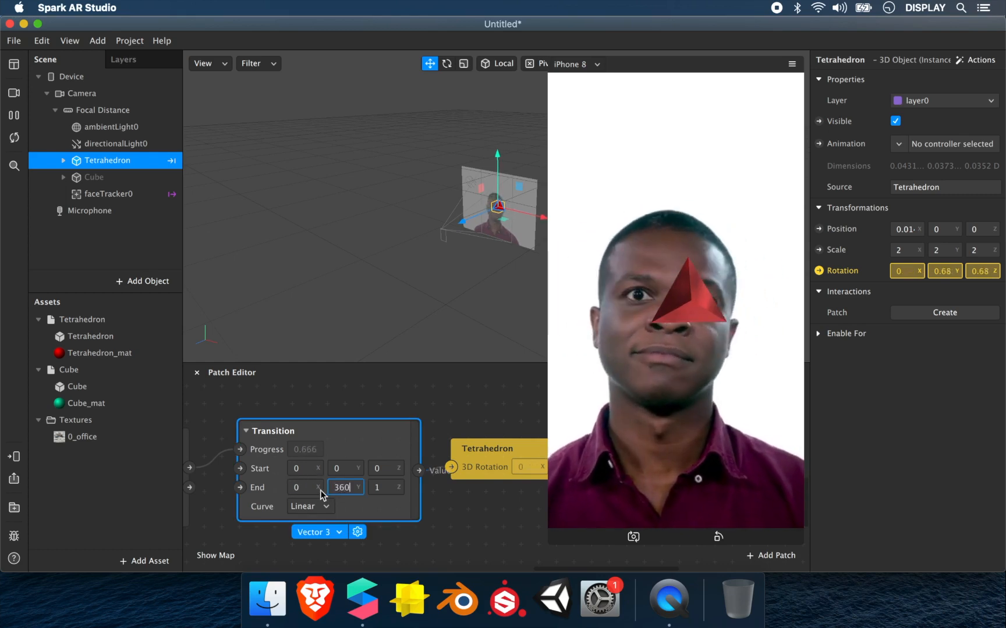
pyautogui.press('Tab')
pyautogui.press('BackSpace')
pyautogui.write('0')
pyautogui.press('Return')
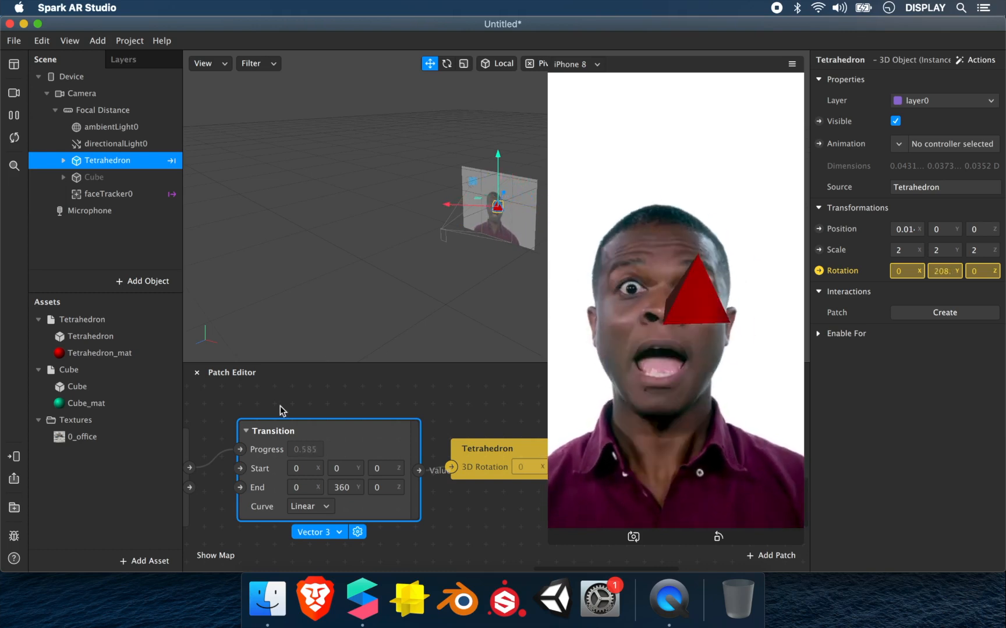
pyautogui.hscroll(-10, 280, 411)
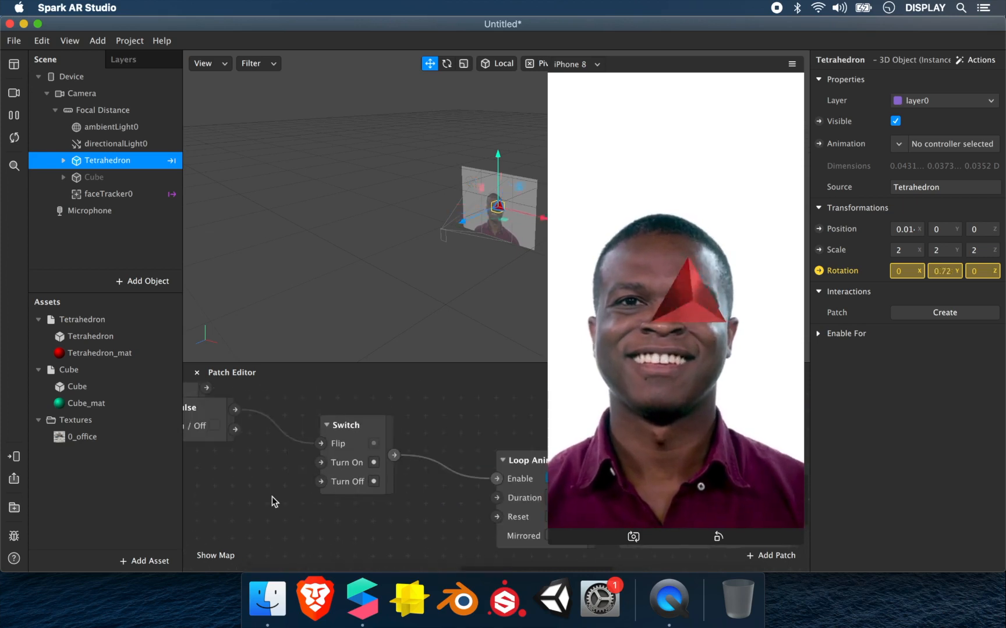